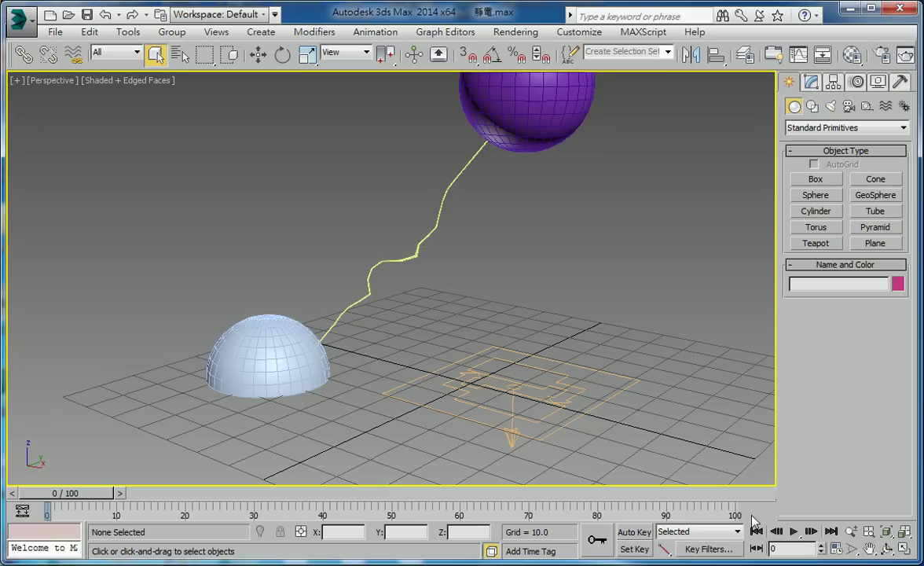
Step: Play the finished lightning animation, toggle wireframe view on and off, then stop playback
click(794, 531)
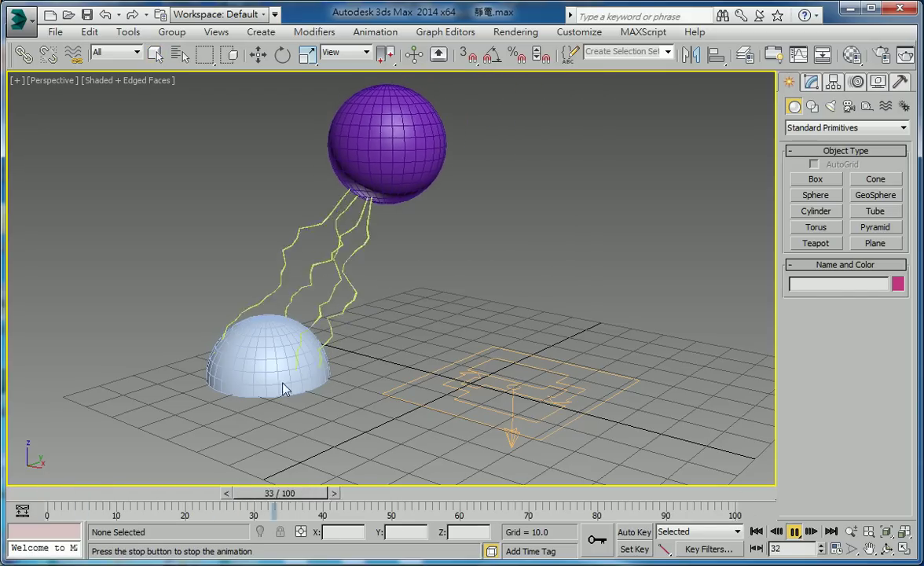
key(F3)
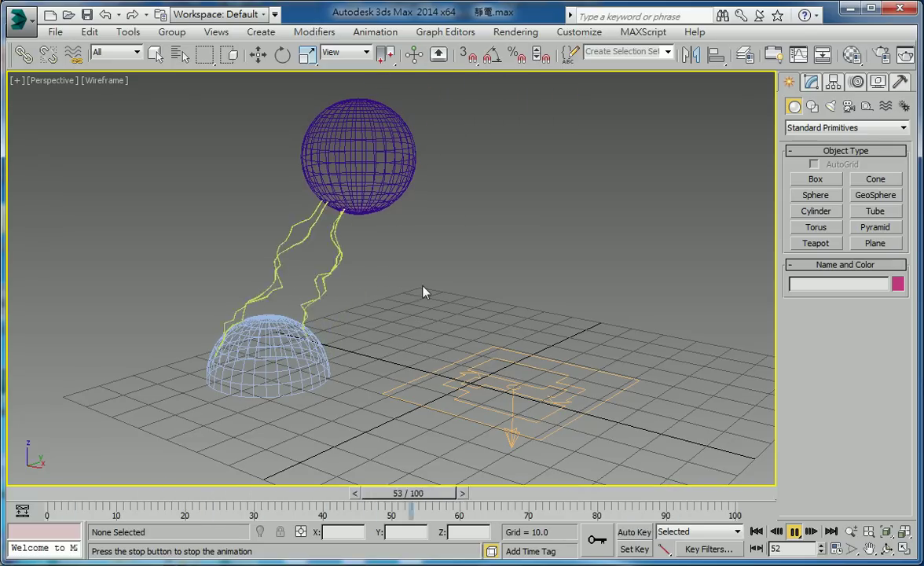
key(F3)
click(796, 532)
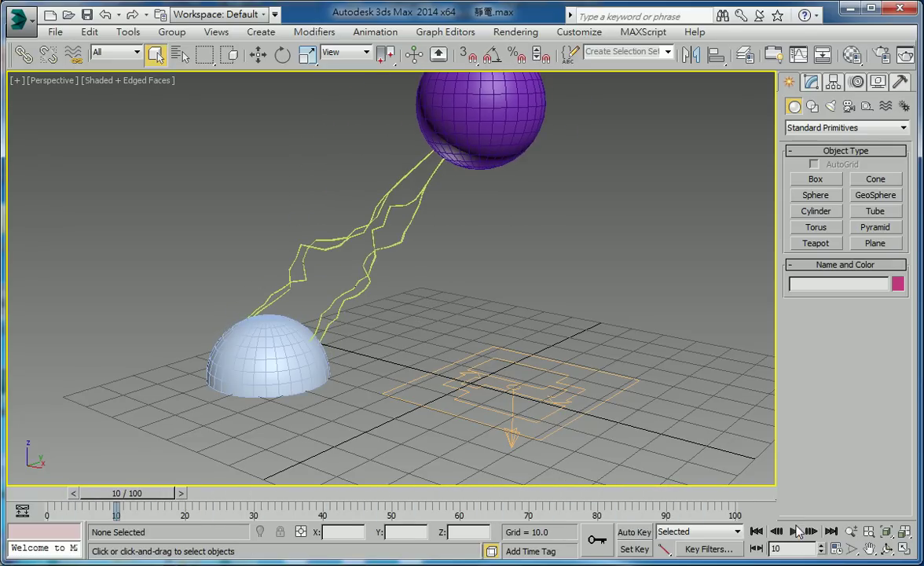
Step: Draw a PF Source emitter in the viewport and move it to the grid origin
click(814, 128)
click(822, 170)
click(817, 180)
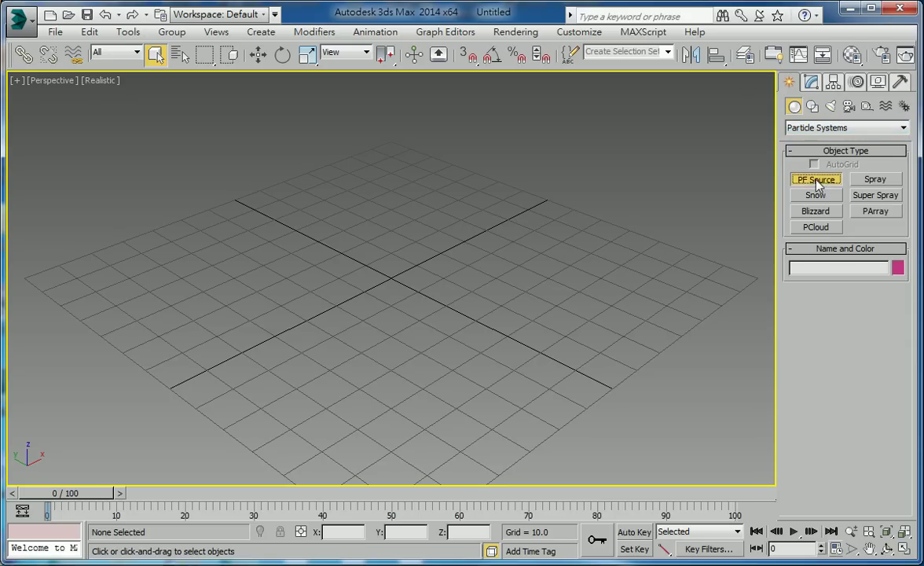
drag(317, 209, 304, 440)
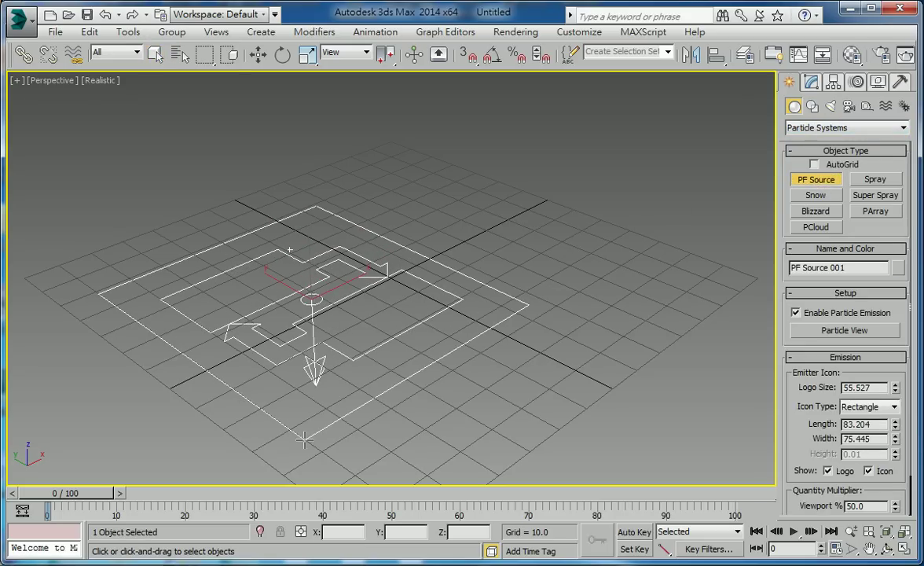
click(258, 53)
drag(320, 287, 386, 263)
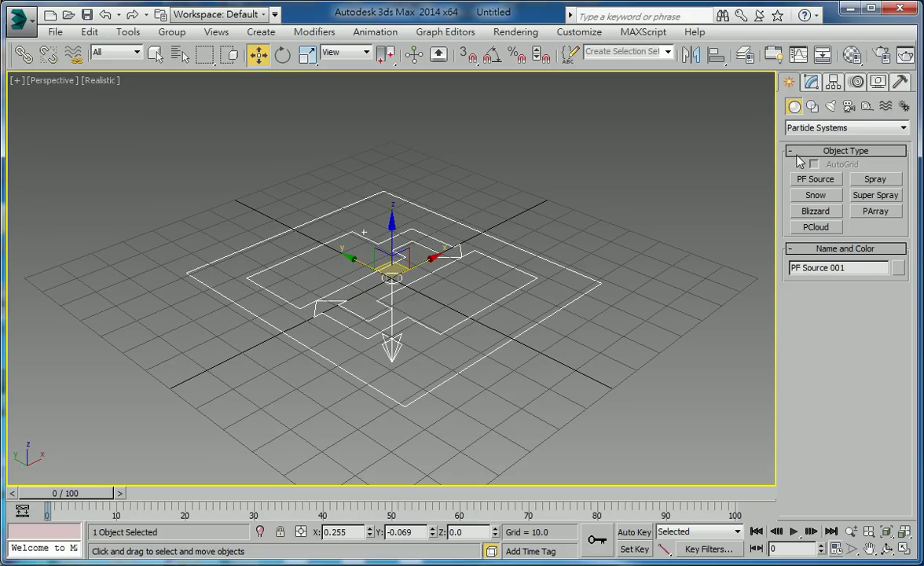
click(811, 82)
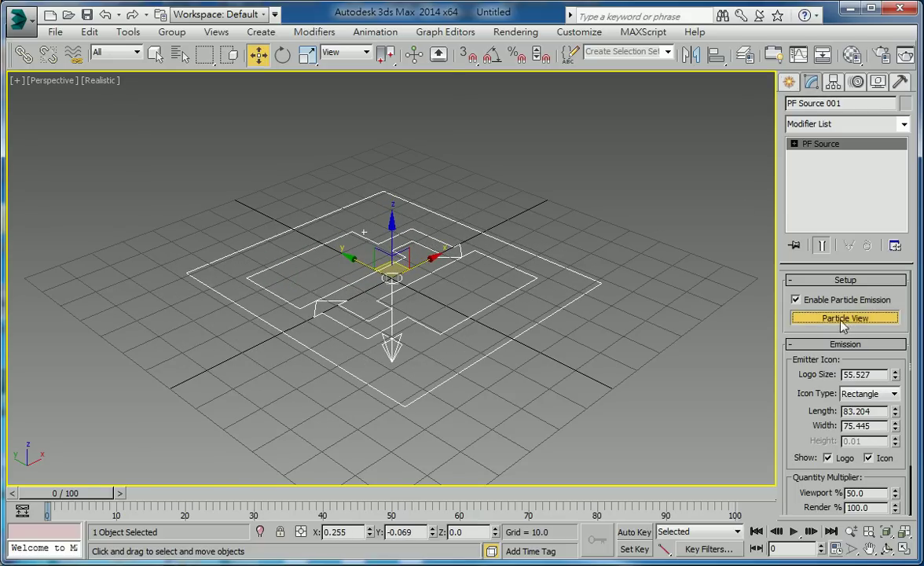
Step: In Particle View, make Birth 001 emit 20 particles stopping at frame 0
click(839, 317)
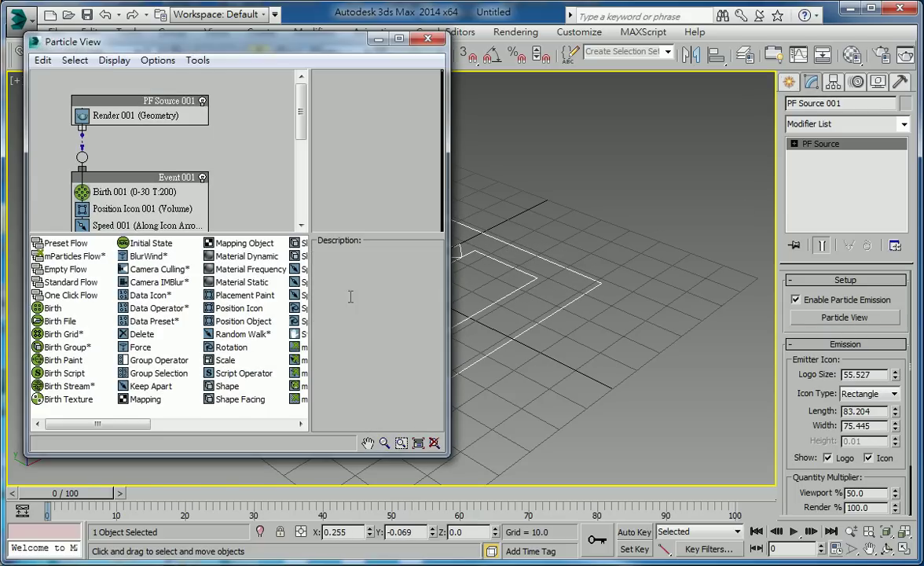
click(169, 192)
right_click(422, 120)
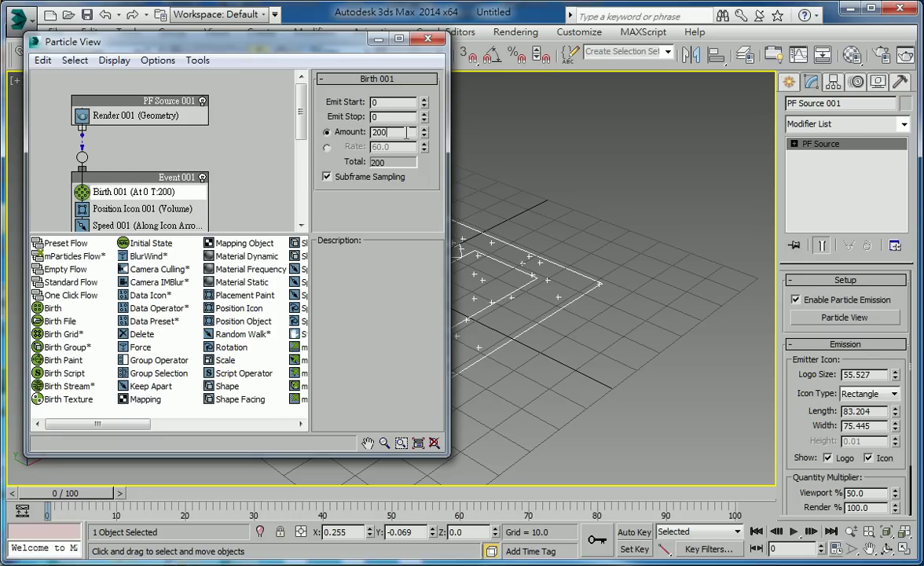
key(BackSpace)
key(Return)
Step: Set the PF Source 001 viewport percentage to 100
click(121, 109)
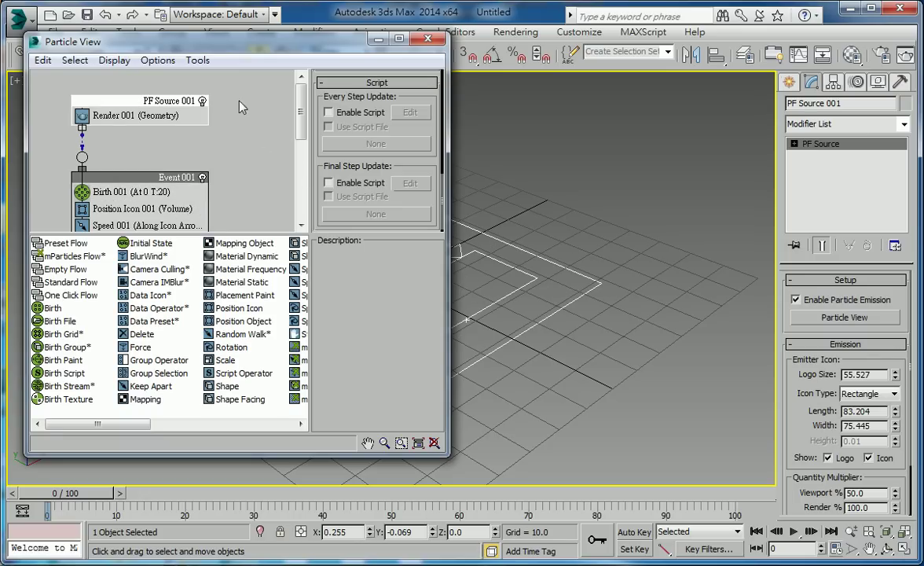
click(154, 118)
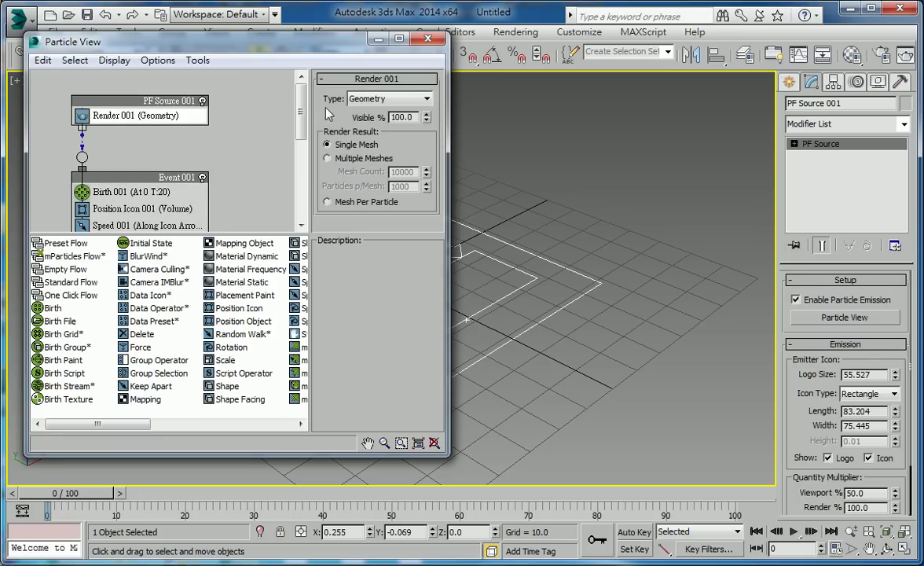
click(123, 108)
scroll(367, 97, up, 1)
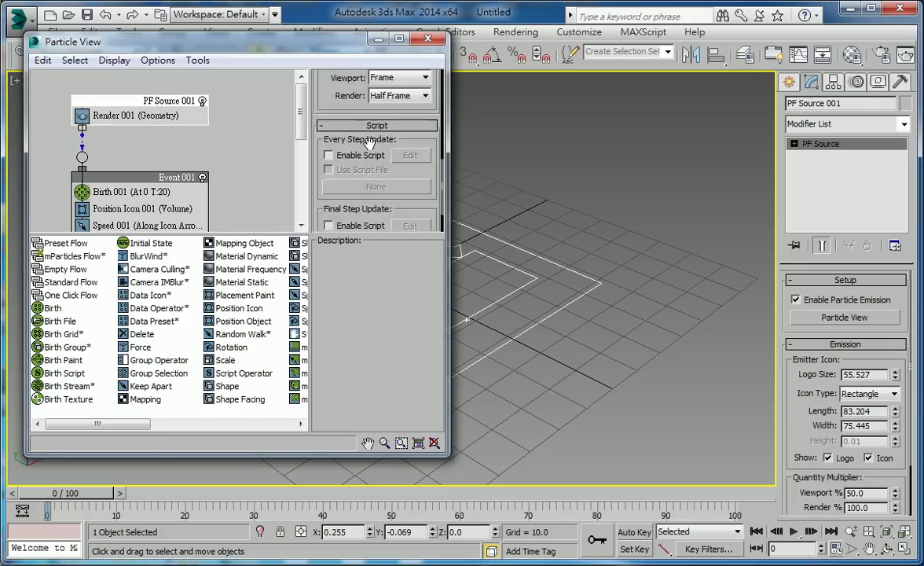
scroll(436, 130, up, 4)
double_click(412, 112)
text(100)
key(Return)
Step: Delete the Speed, Rotation and Shape operators from Event 001
scroll(275, 149, down, 3)
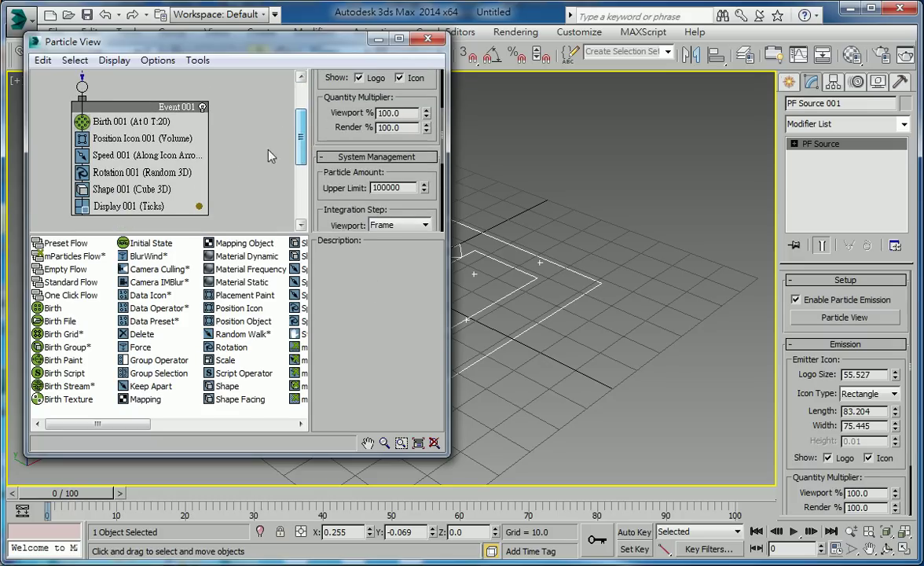
click(125, 162)
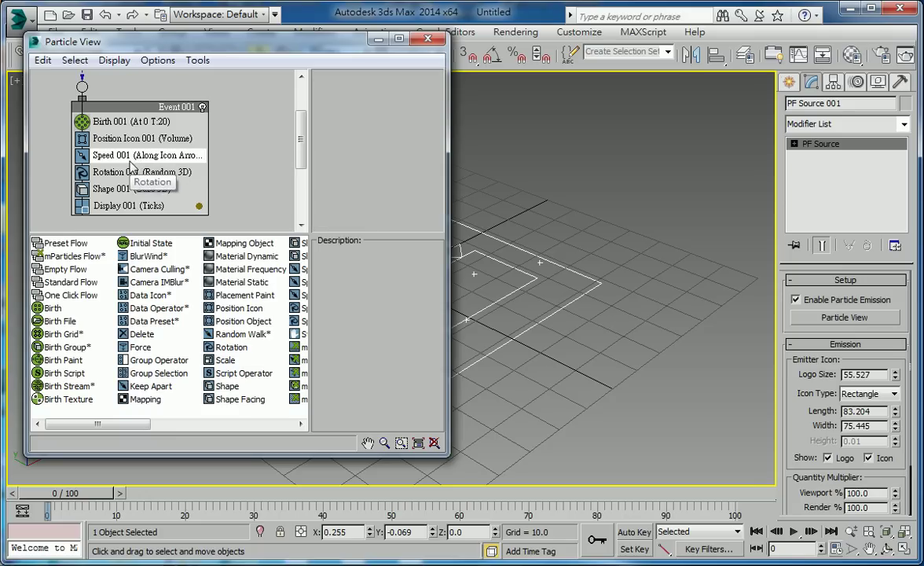
key(Delete)
click(148, 157)
key(Delete)
click(148, 165)
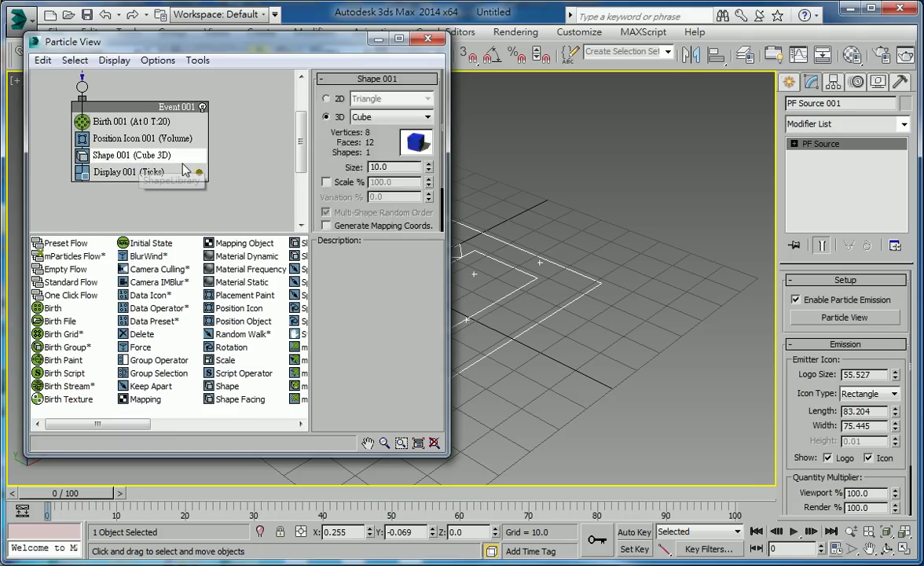
key(Delete)
Step: Set Display 001 type to Geometry and scrub the timeline to preview particles
click(149, 154)
click(389, 101)
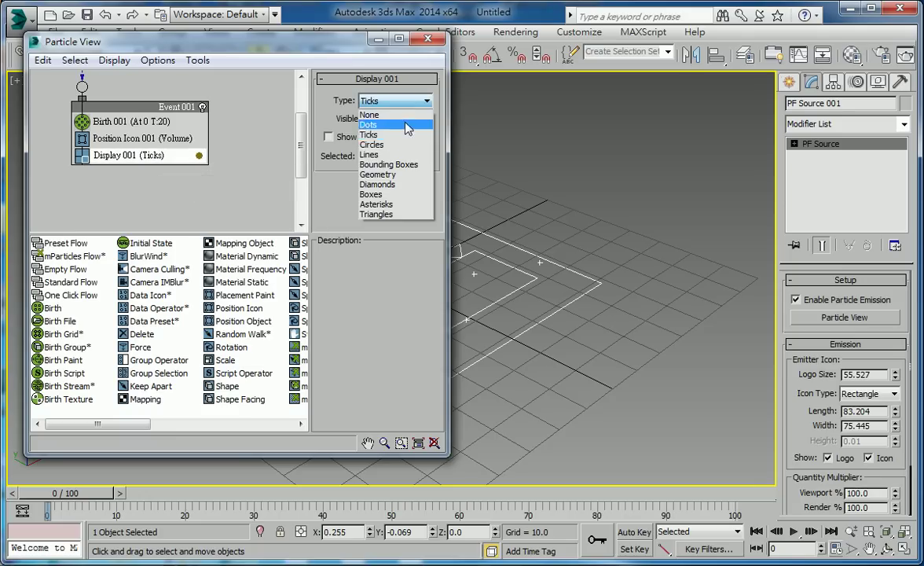
click(399, 174)
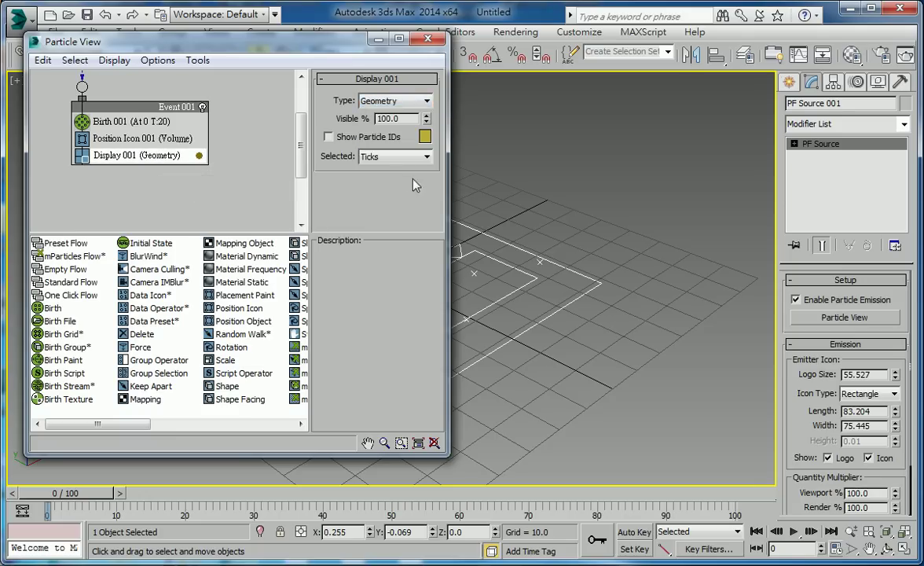
click(566, 270)
mouse_move(71, 494)
mouse_down()
mouse_move(543, 494)
mouse_move(70, 494)
mouse_up()
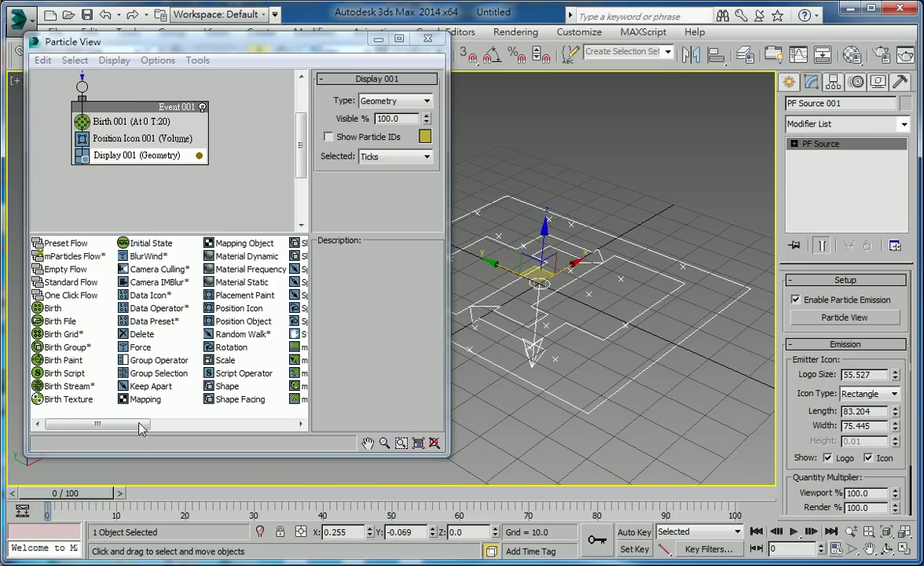
Step: Create a standard primitive cylinder on the grid
click(809, 124)
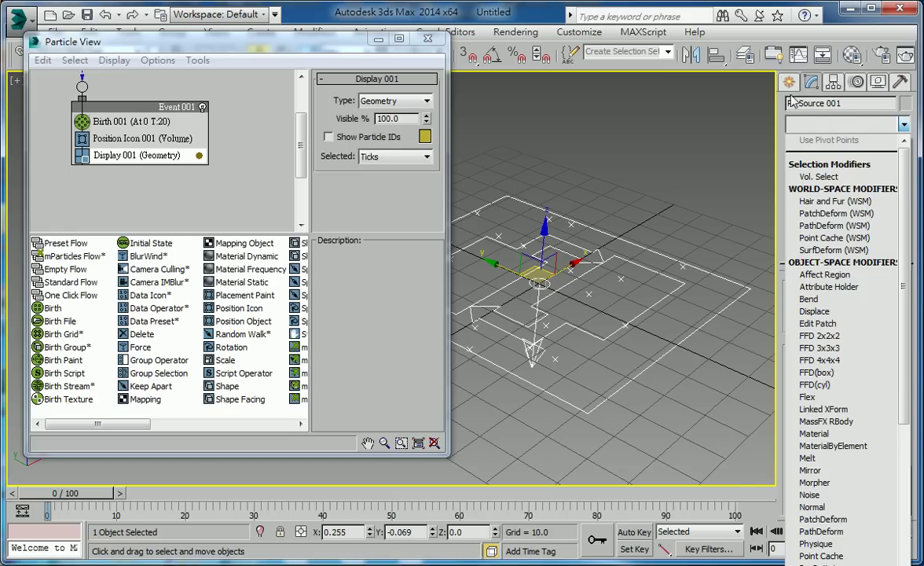
click(791, 83)
click(809, 129)
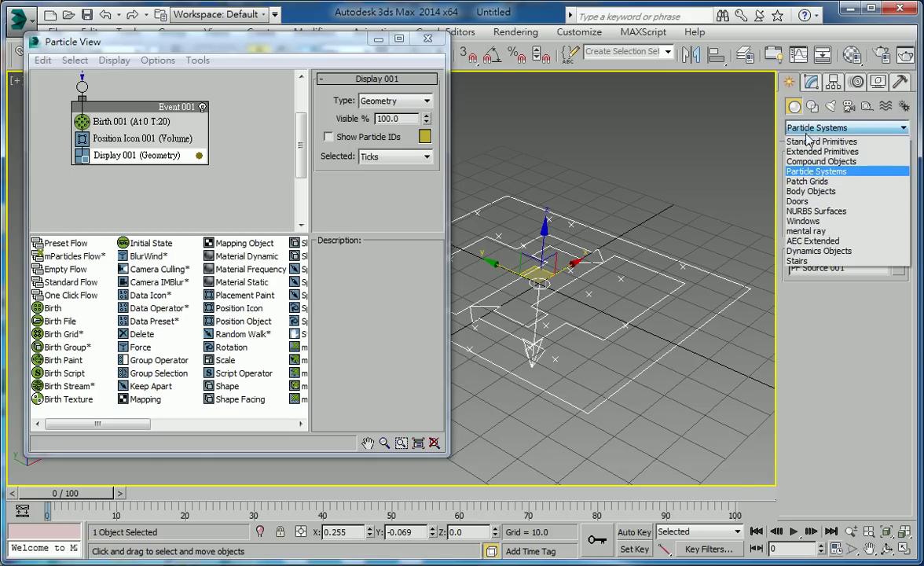
click(817, 141)
click(816, 211)
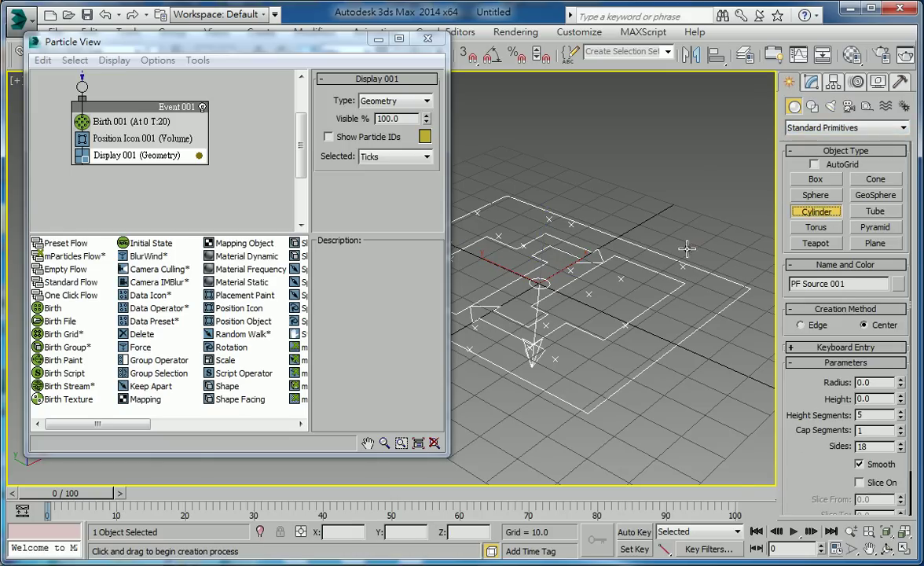
drag(687, 249, 692, 250)
click(693, 179)
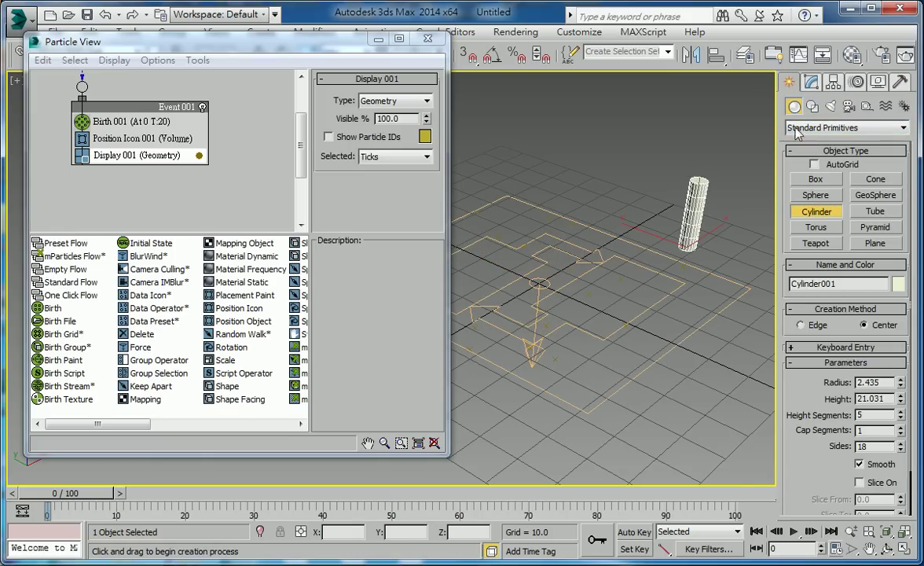
Step: Give the cylinder 3 sides, radius 1 and height 80, then insert a Data Operator into Event 001
click(811, 82)
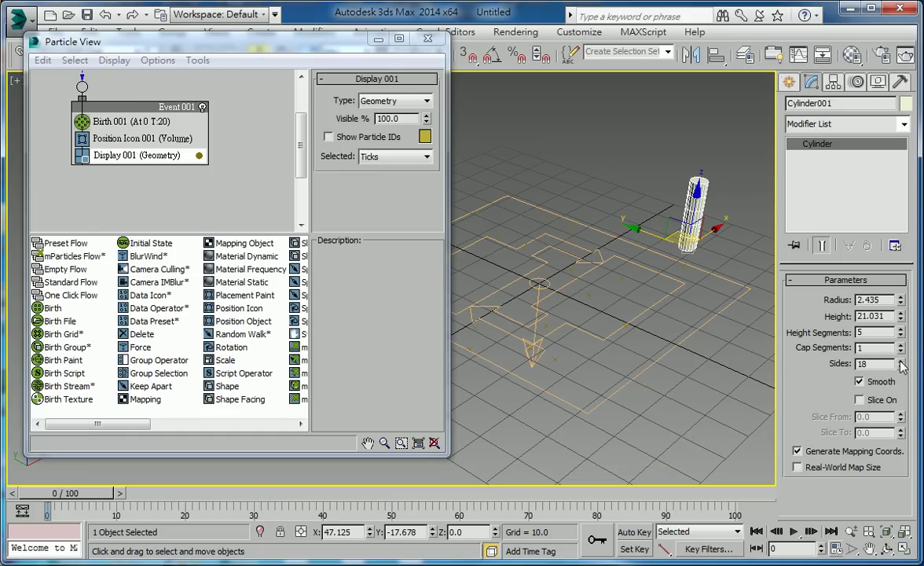
right_click(902, 367)
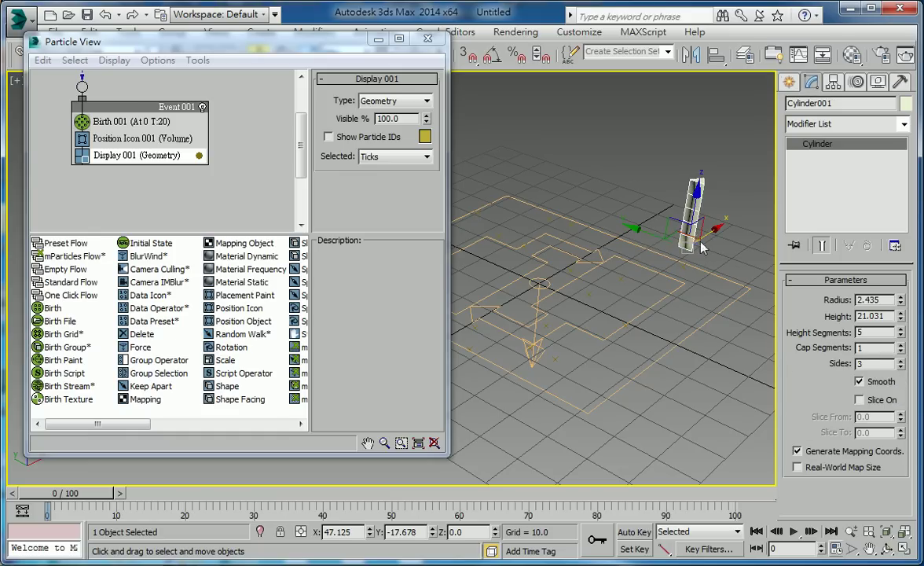
double_click(873, 300)
text(1)
key(Return)
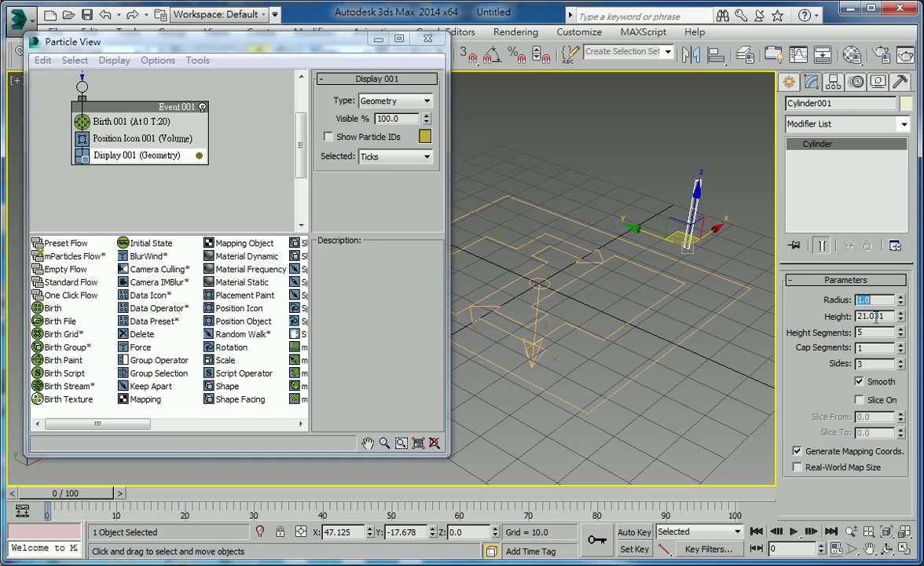
double_click(873, 316)
text(80)
key(Return)
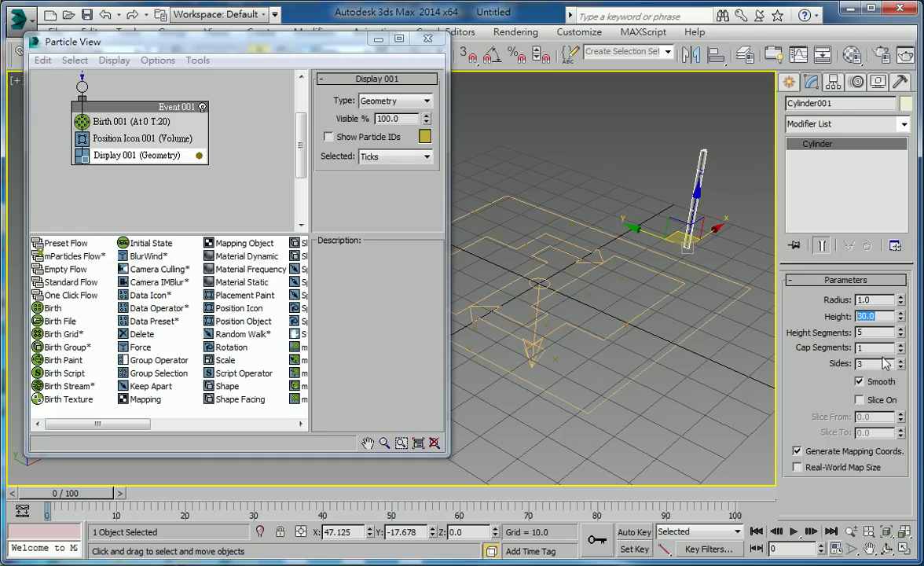
alt+middle_drag(672, 326, 680, 313)
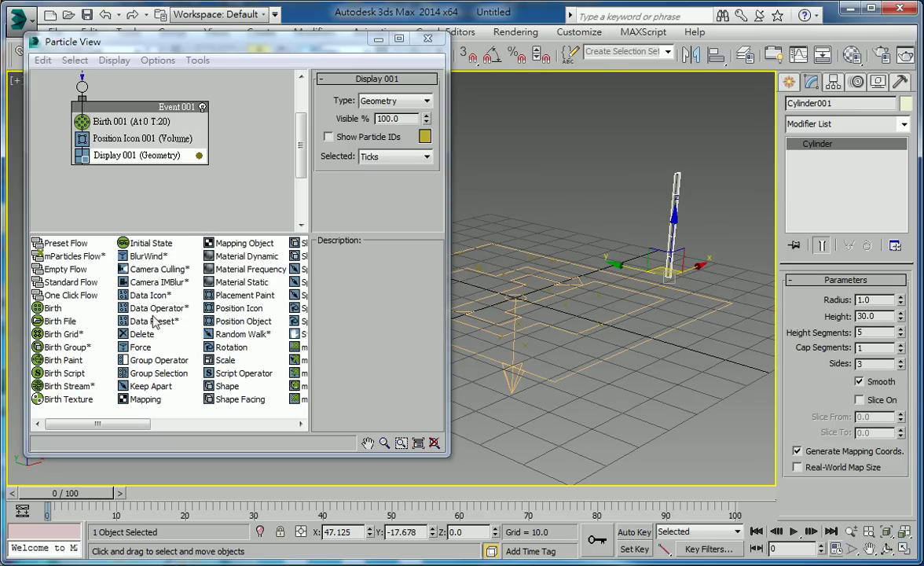
drag(145, 314, 135, 161)
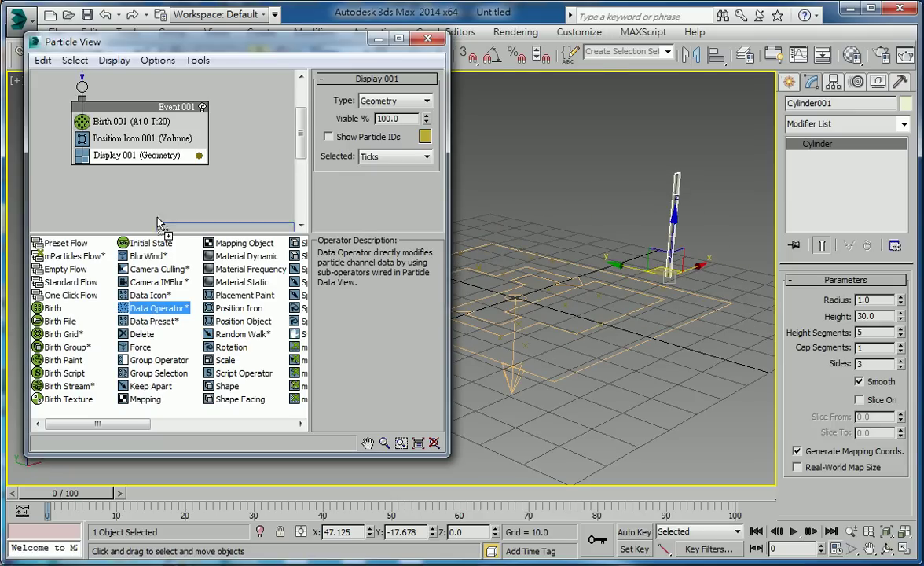
Step: In Data Operator 001's data flow, add a Shape Control using Cylinder001 as particle geometry
click(136, 157)
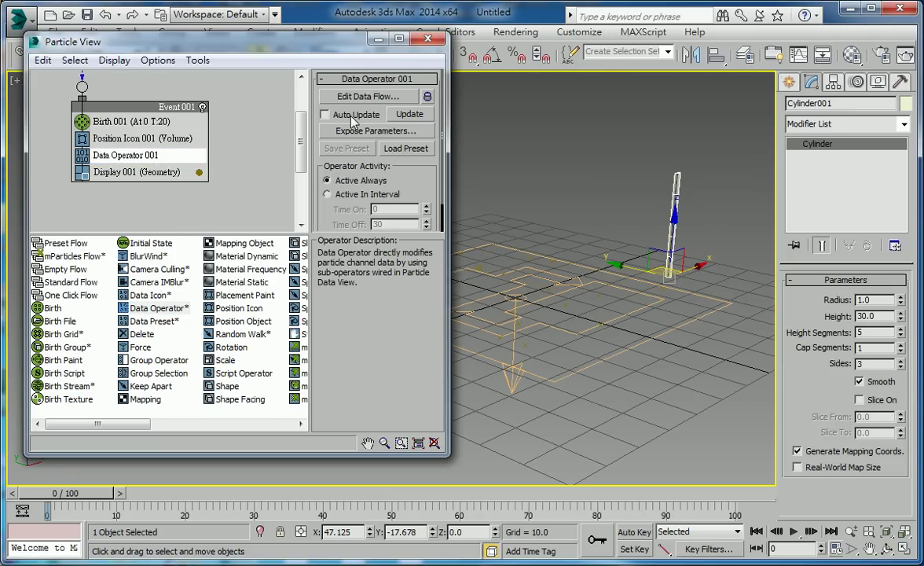
click(366, 95)
drag(508, 101, 242, 59)
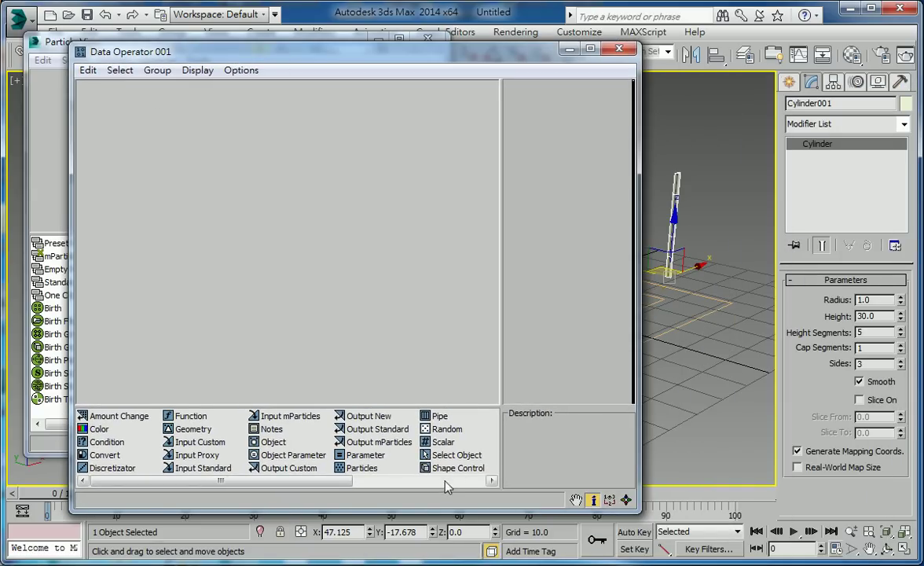
click(443, 481)
mouse_move(300, 468)
mouse_down()
mouse_move(327, 276)
mouse_move(365, 278)
mouse_up()
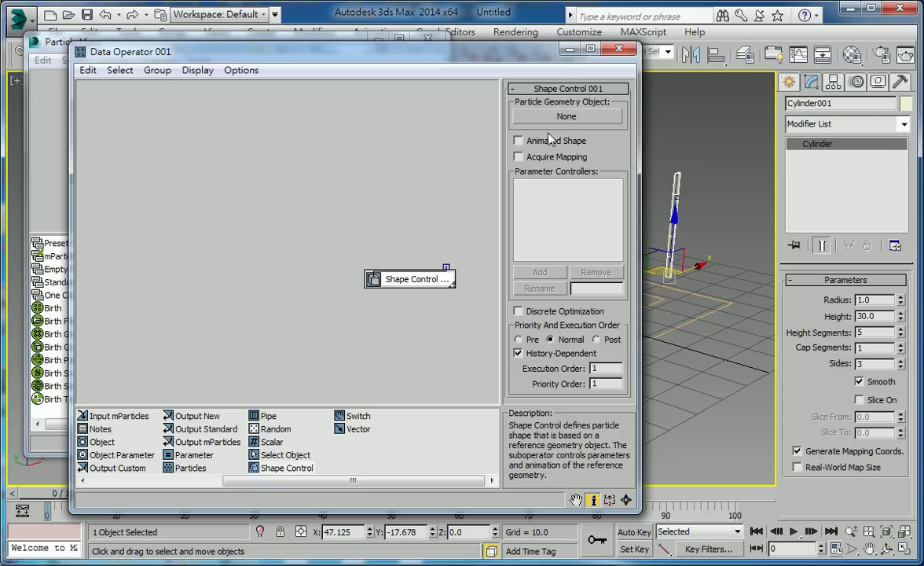
click(567, 118)
click(678, 194)
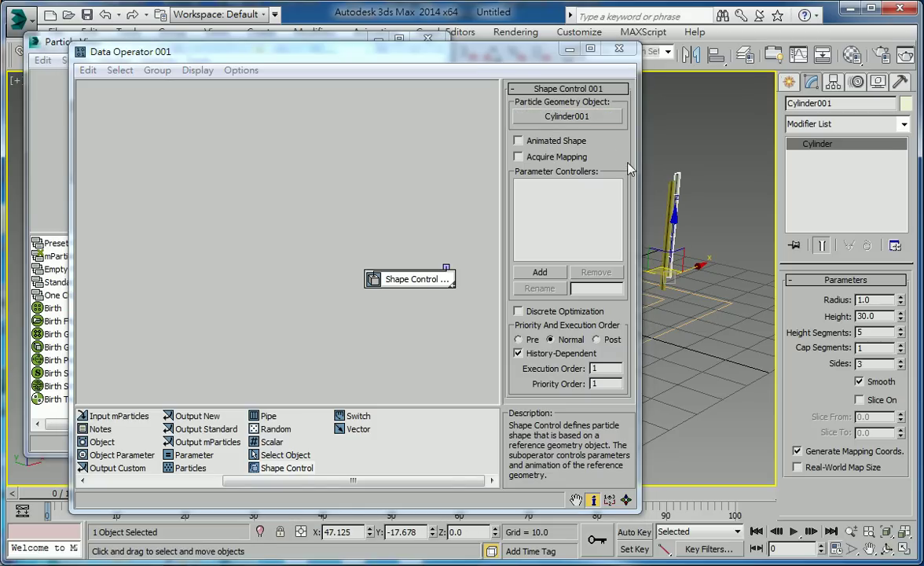
drag(640, 157, 450, 157)
mouse_move(619, 288)
alt+middle_down()
mouse_move(649, 355)
mouse_move(618, 348)
alt+middle_up()
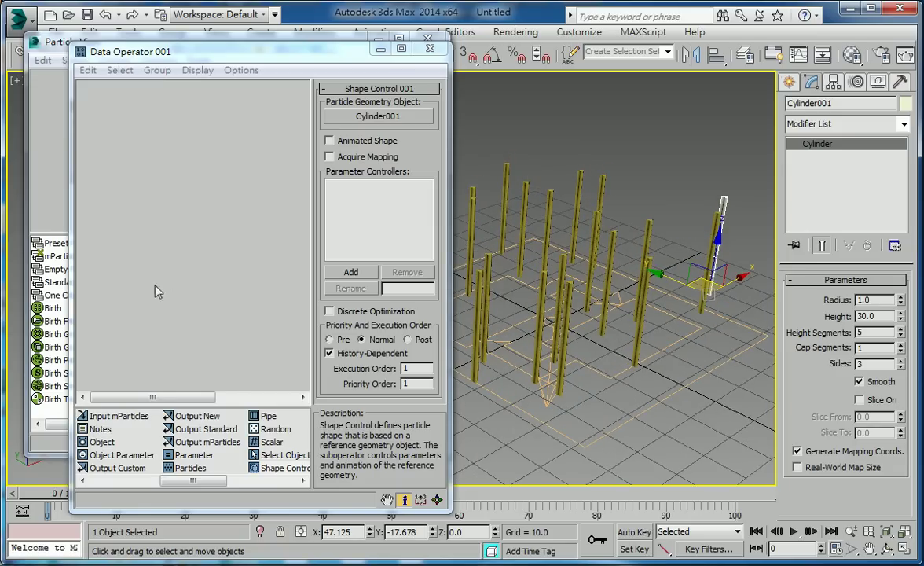
mouse_move(156, 292)
middle_down()
mouse_move(233, 277)
mouse_move(293, 317)
middle_up()
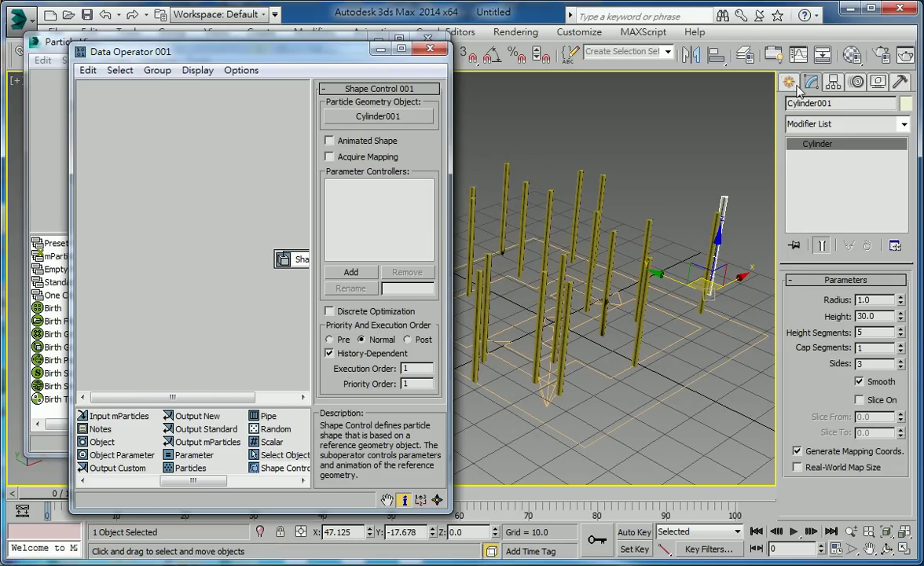
Step: Create Sphere001, raise it high above the cylinders, and add a Select Object operator
click(796, 85)
click(816, 195)
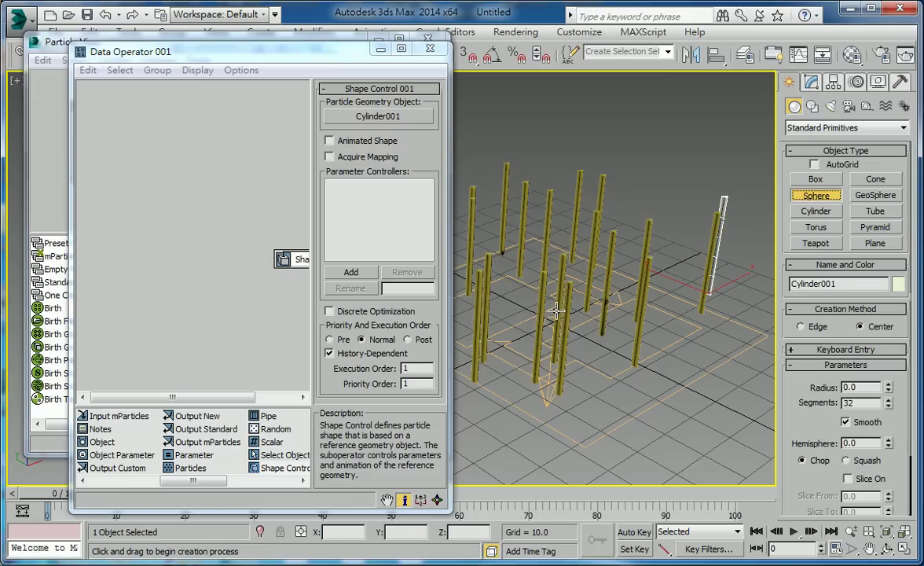
drag(556, 307, 592, 317)
key(w)
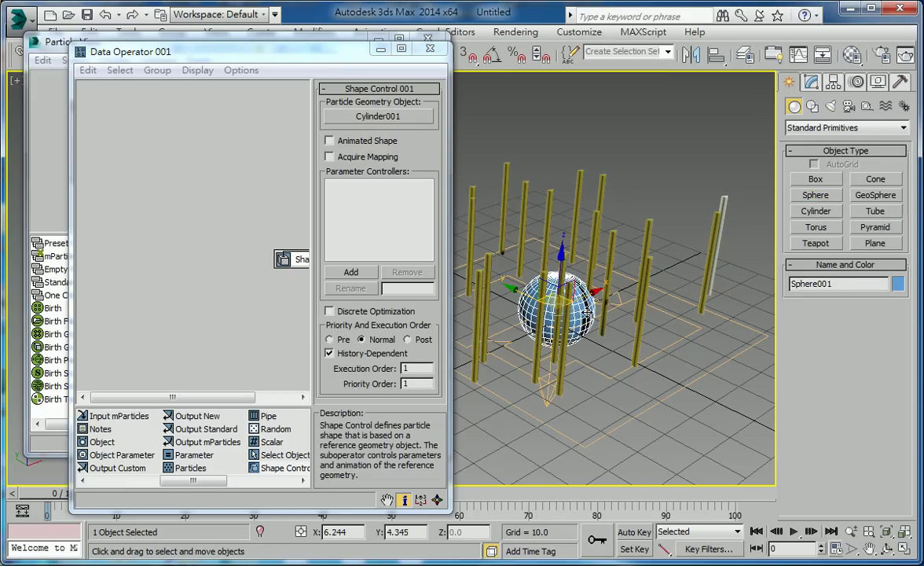
drag(543, 259, 556, 92)
mouse_move(556, 92)
alt+middle_down()
mouse_move(586, 264)
mouse_move(617, 366)
alt+middle_up()
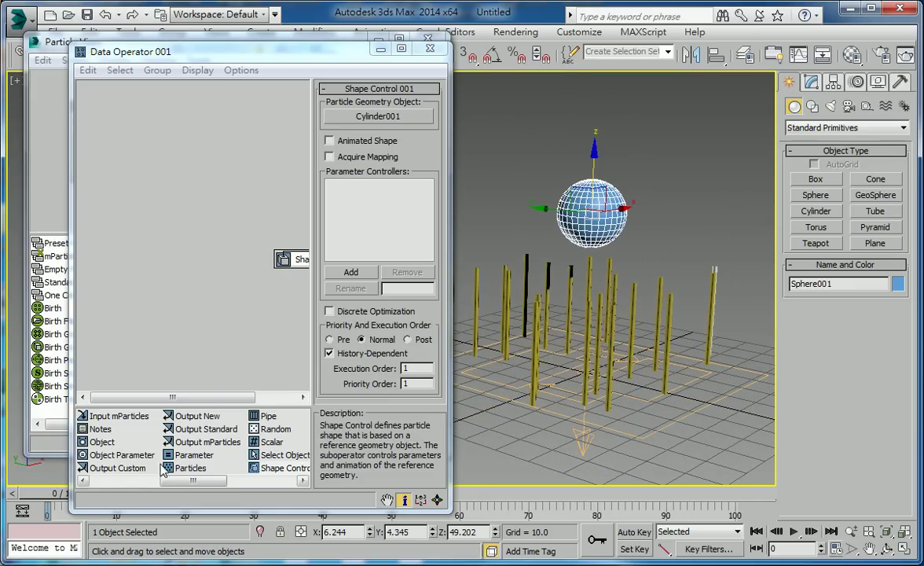
drag(271, 456, 115, 166)
Step: Pick Sphere001 in Select Object and wire it into an Object operator set to Object Pivot
click(378, 159)
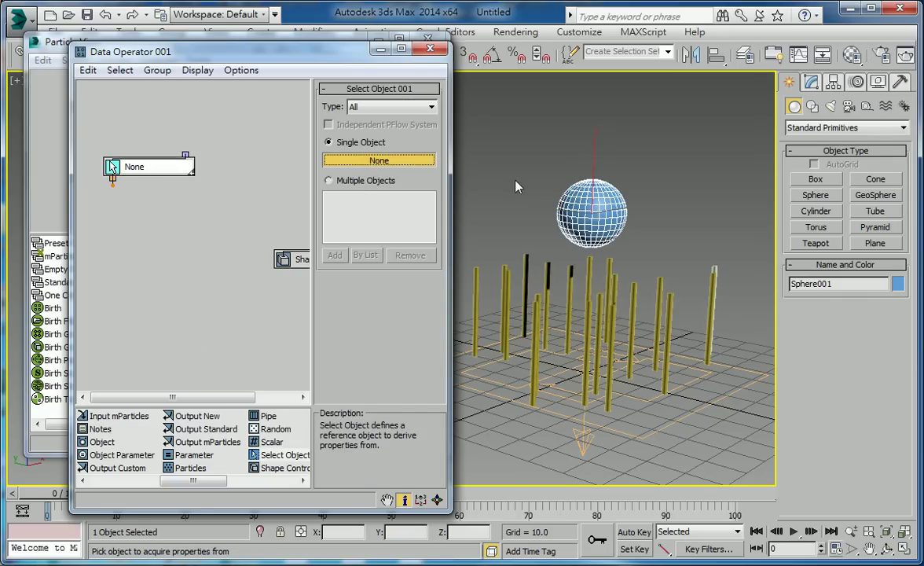
click(579, 201)
mouse_move(102, 445)
mouse_down()
mouse_move(102, 238)
mouse_move(156, 215)
mouse_up()
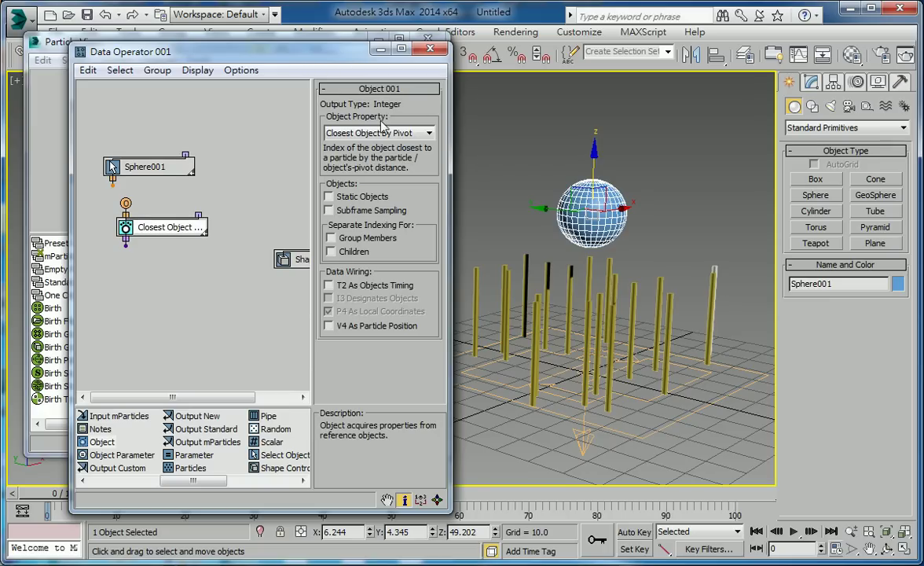
click(383, 133)
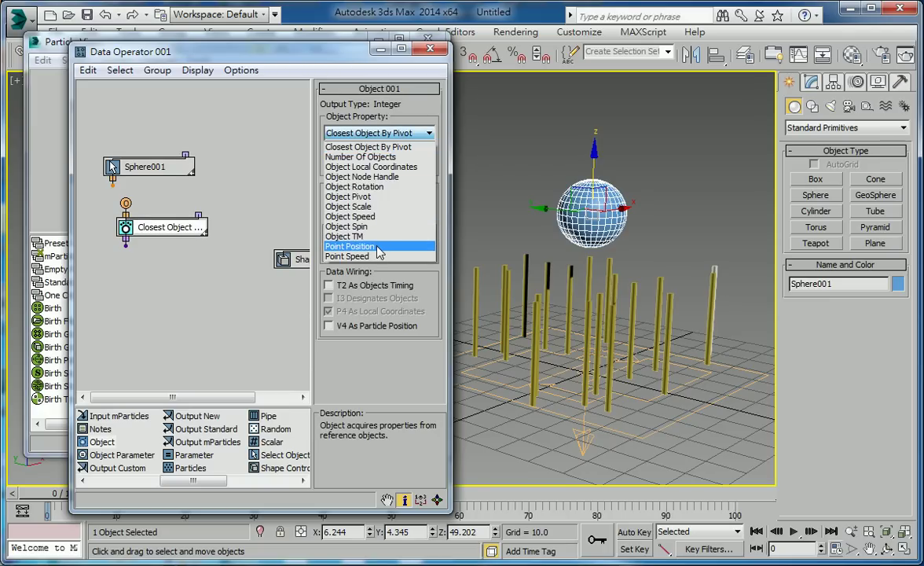
click(374, 187)
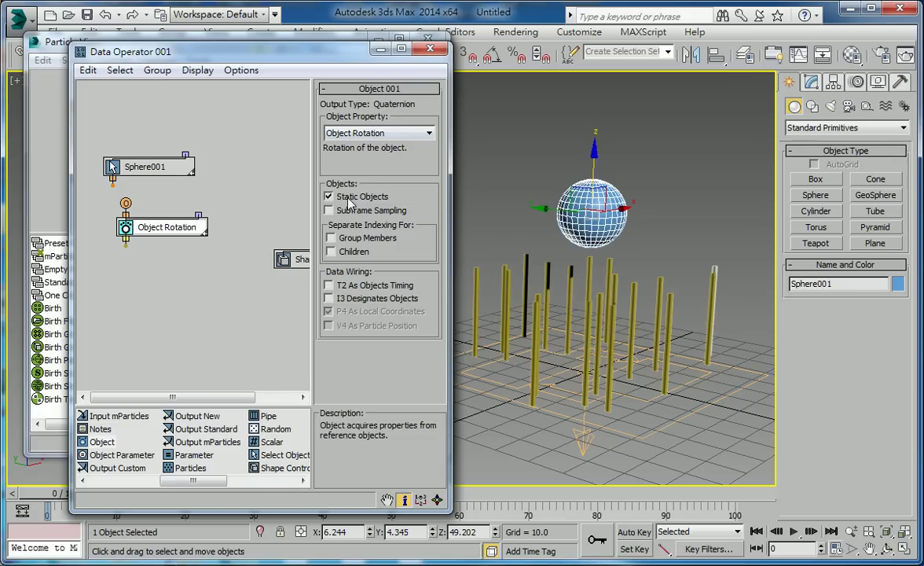
click(383, 133)
click(358, 190)
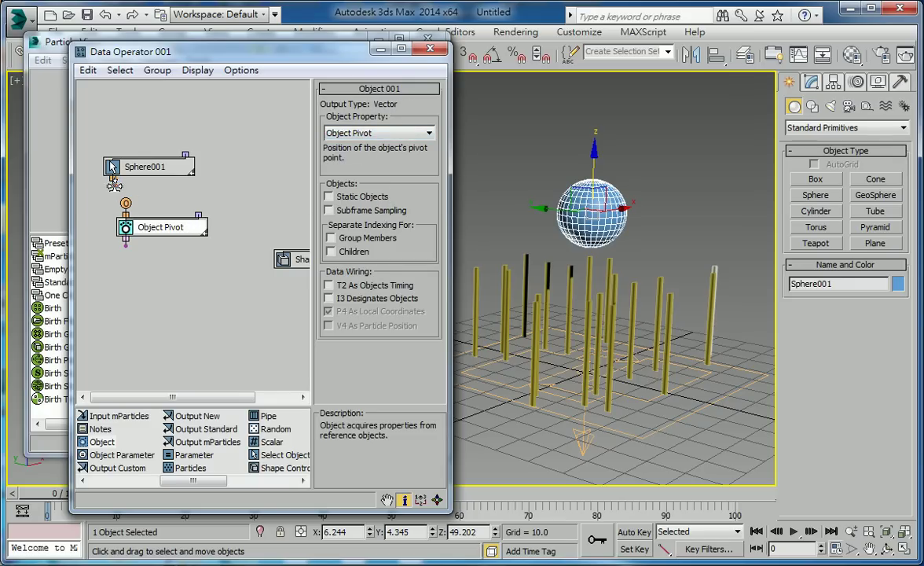
mouse_move(113, 180)
mouse_down()
mouse_move(127, 203)
mouse_move(168, 207)
mouse_up()
Step: Add a Position Vector input and a Function set to V1 - V2 subtraction
drag(95, 189, 86, 197)
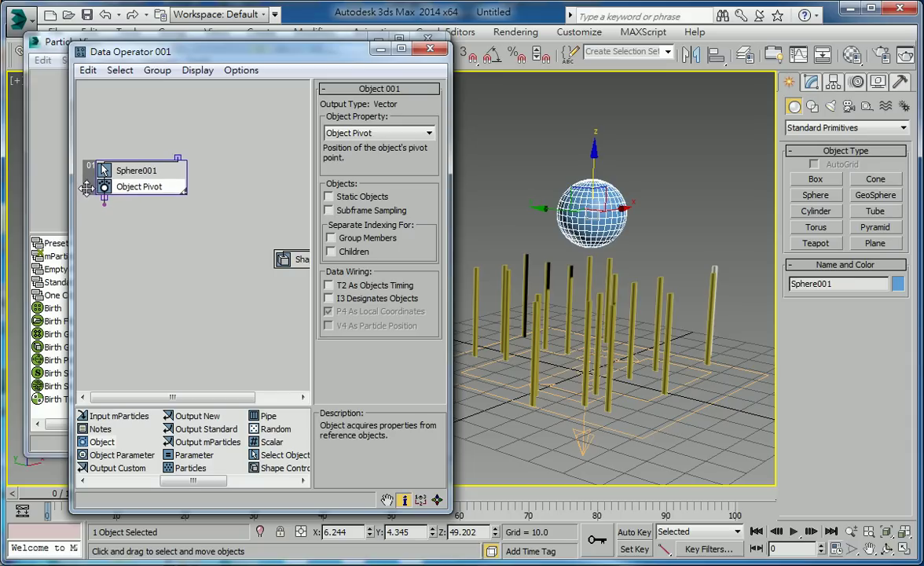
mouse_move(175, 482)
mouse_down()
mouse_move(140, 481)
mouse_move(201, 174)
mouse_up()
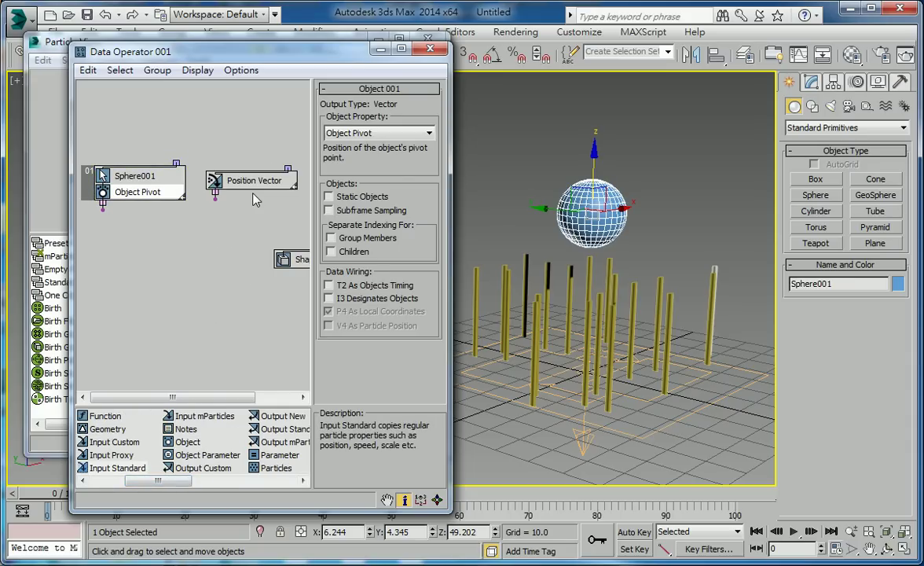
drag(102, 415, 202, 264)
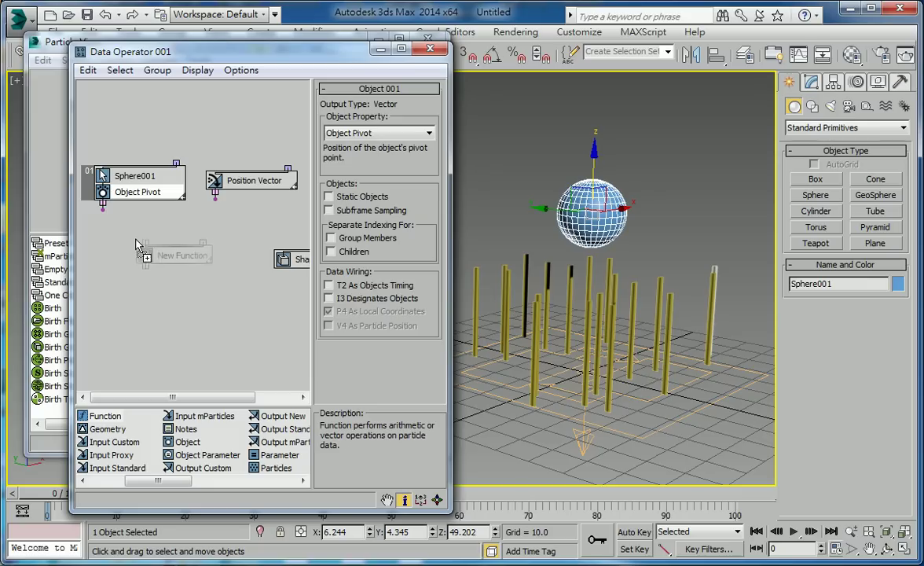
click(197, 260)
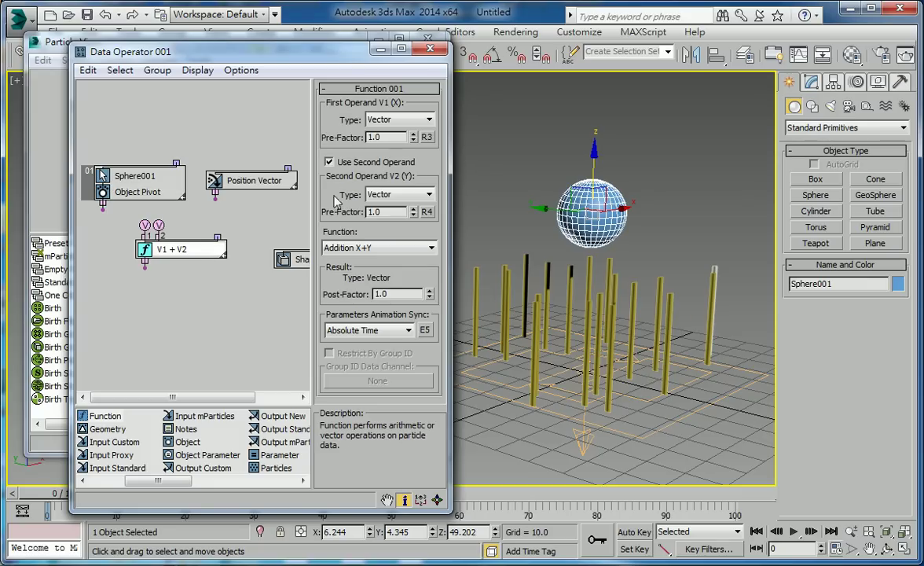
click(385, 247)
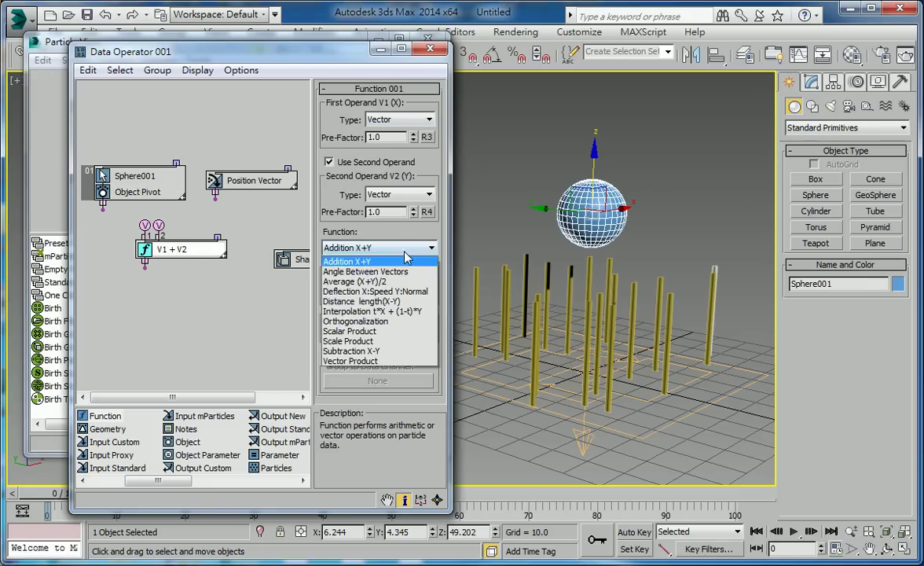
click(377, 353)
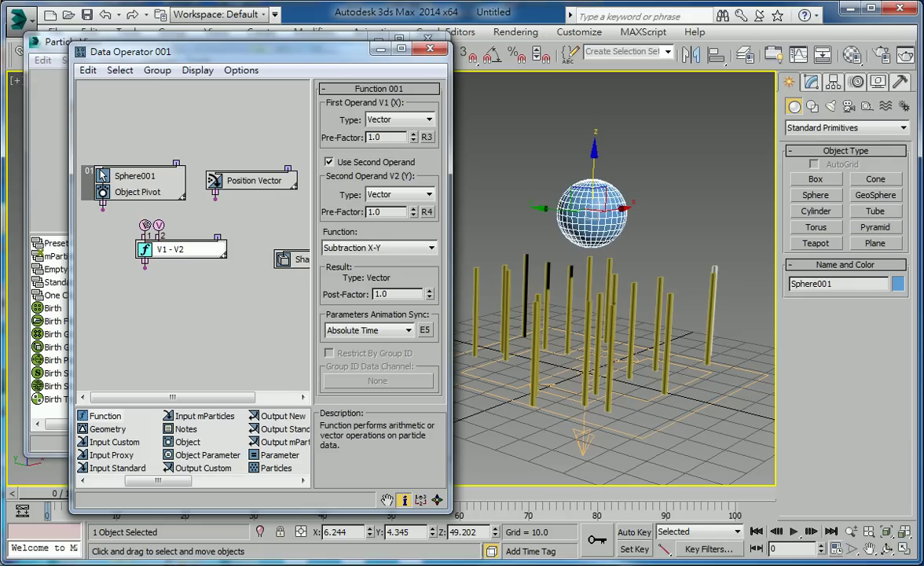
Step: Wire Object Pivot into V1 and Position Vector into V2, then add another Position Vector input
drag(103, 209, 103, 206)
drag(215, 199, 215, 198)
drag(177, 249, 139, 256)
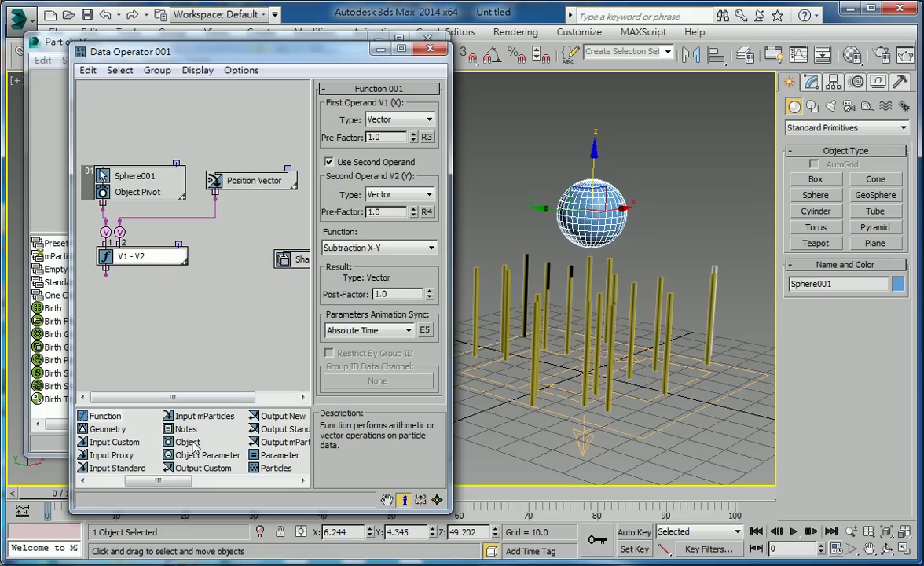
drag(134, 469, 208, 253)
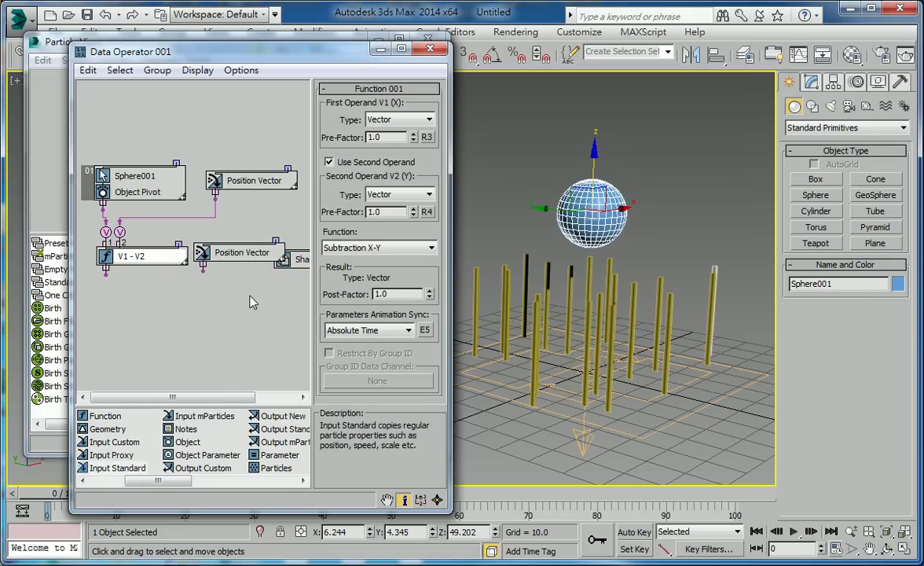
middle_drag(218, 312, 102, 328)
drag(199, 268, 283, 259)
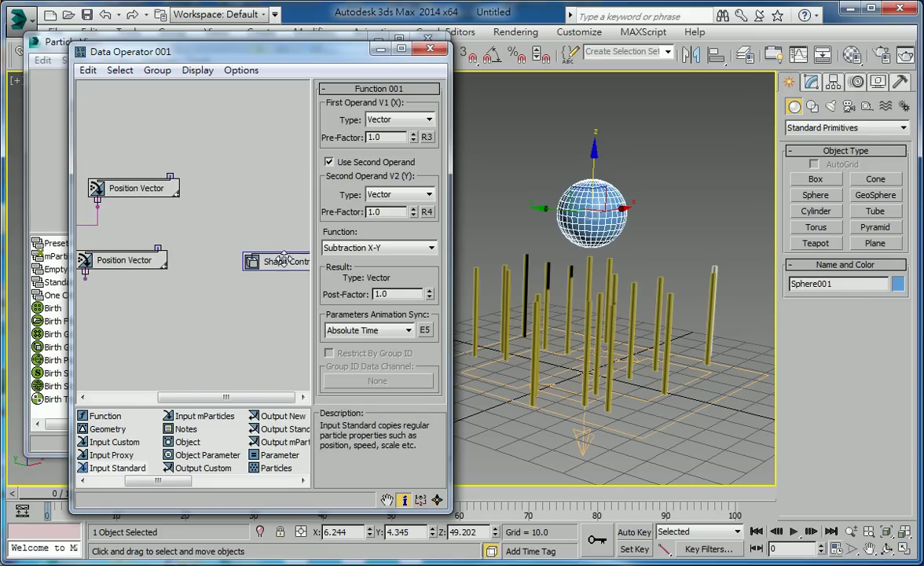
Step: Set the second Position Vector input to read the particle TM Matrix
middle_drag(161, 324, 276, 329)
drag(228, 260, 245, 266)
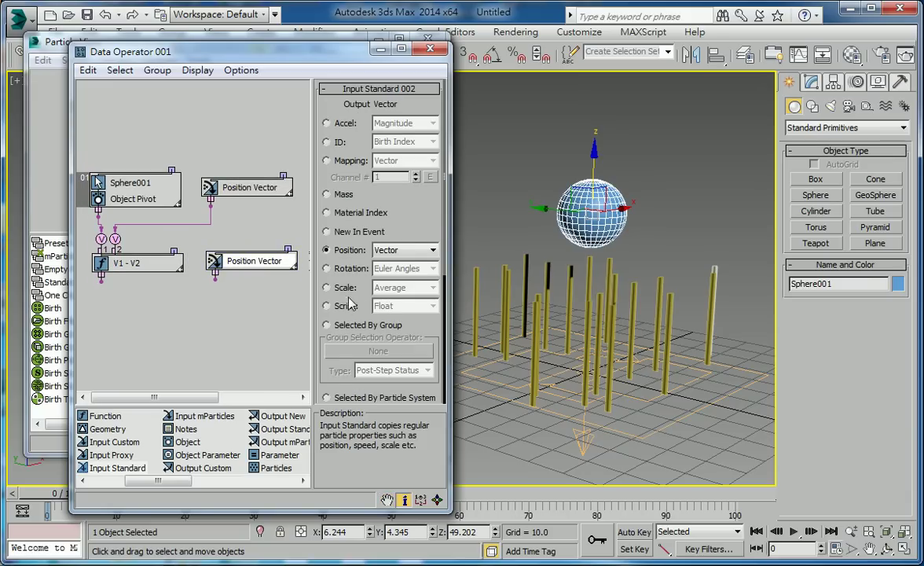
scroll(332, 380, down, 4)
scroll(351, 309, down, 2)
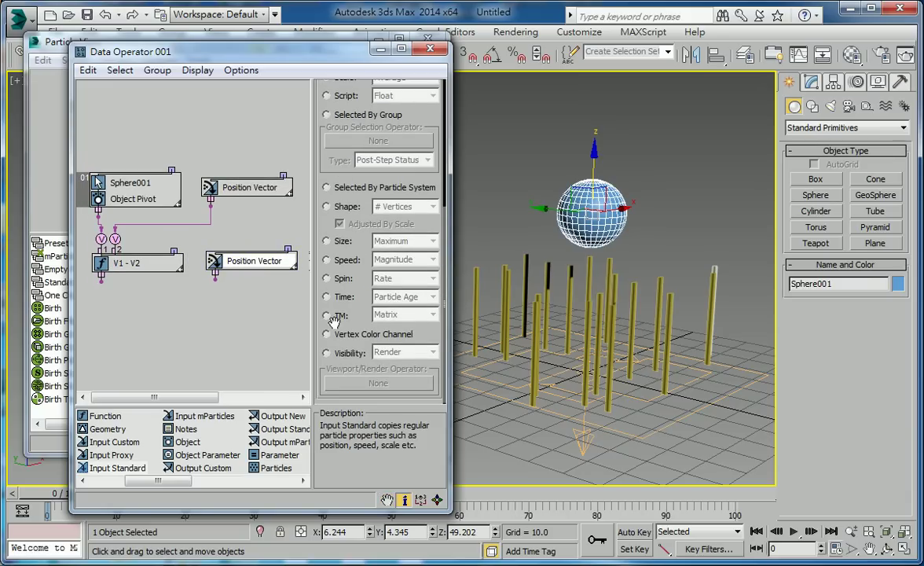
click(333, 319)
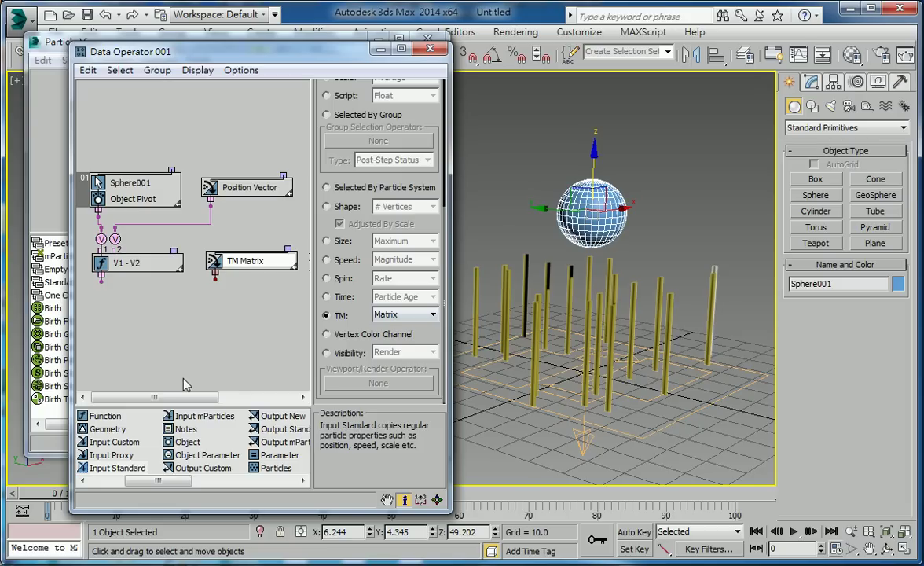
Step: Add an M2.Z -> V1 align Function and wire V1 - V2 and TM Matrix into it
drag(102, 416, 157, 324)
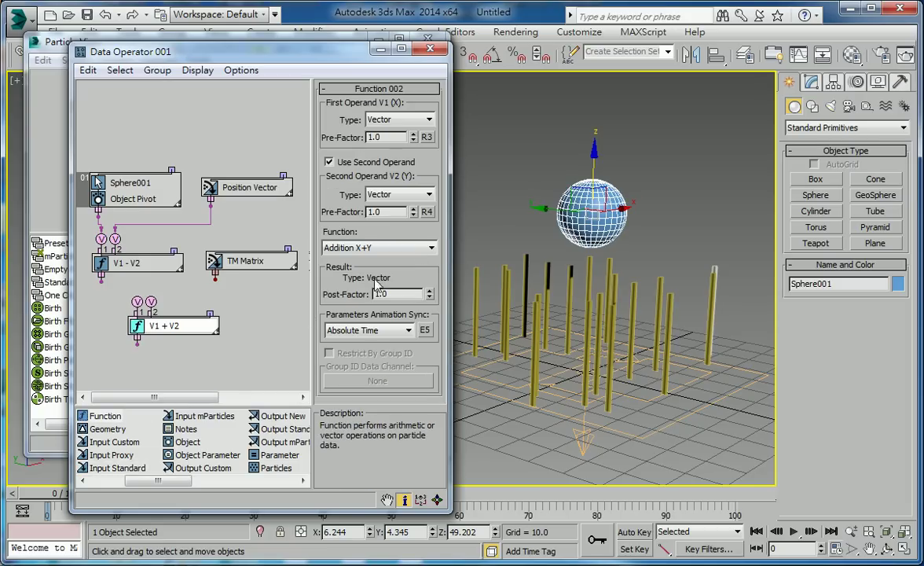
click(431, 201)
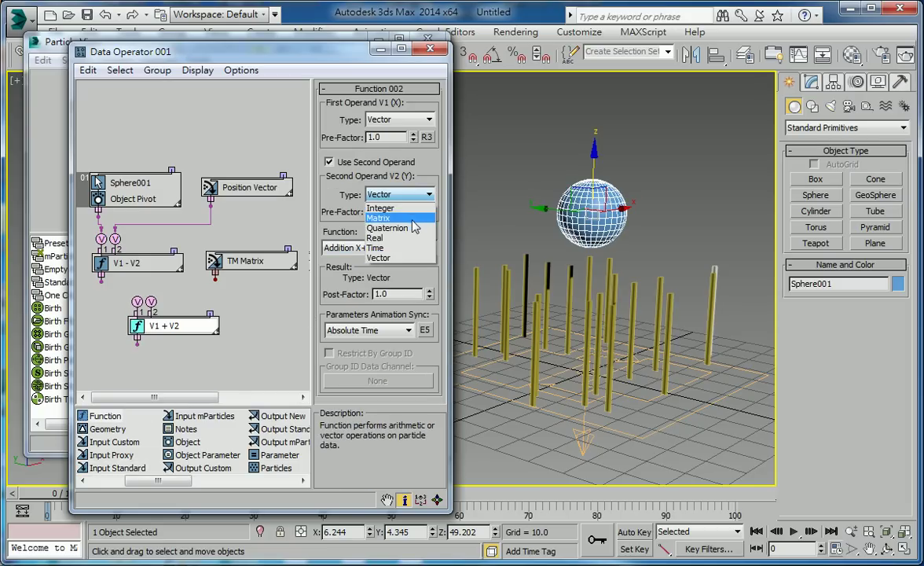
click(420, 246)
click(421, 249)
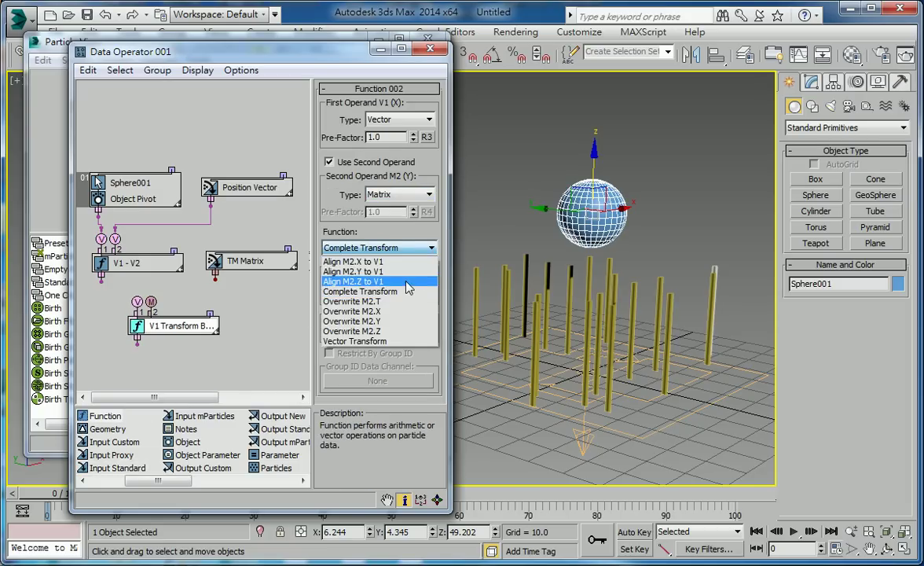
click(377, 275)
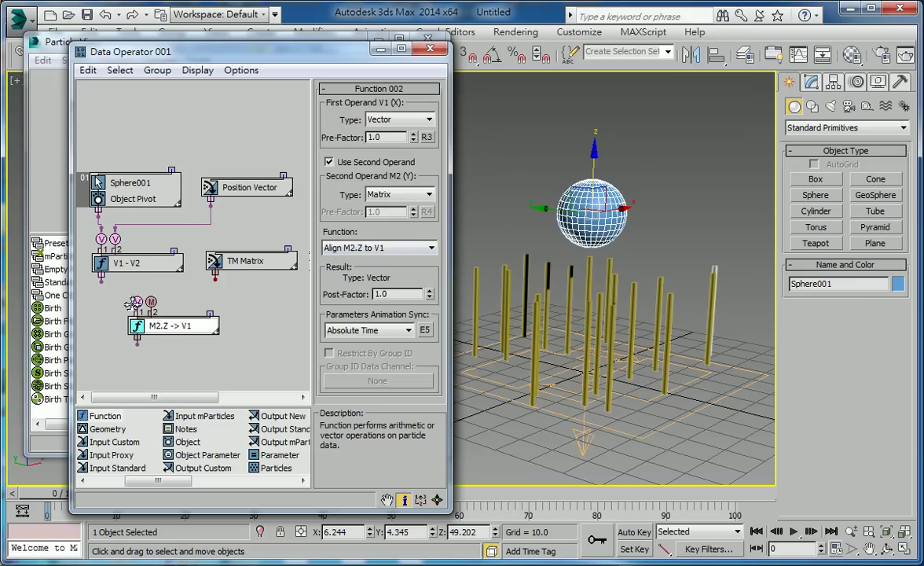
drag(101, 284, 137, 302)
drag(212, 281, 217, 286)
scroll(252, 334, down, 3)
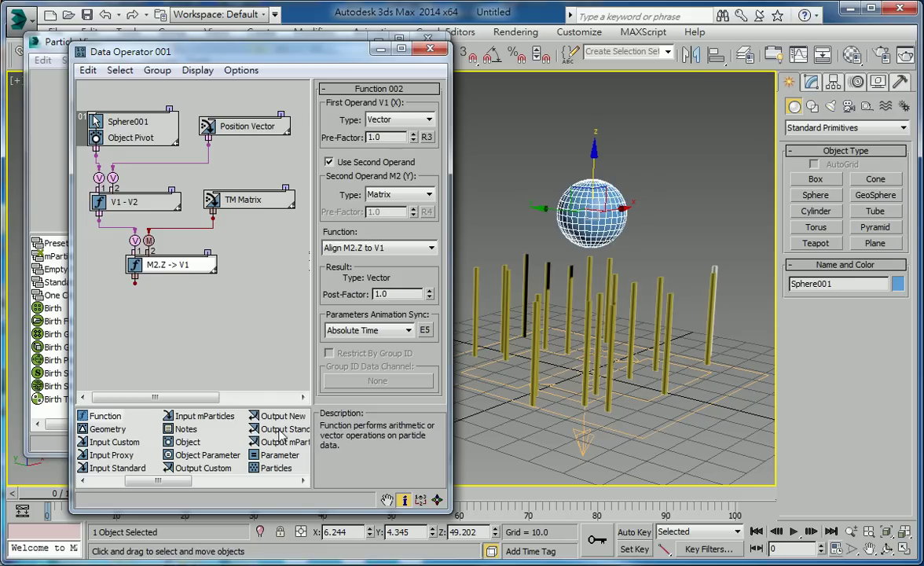
Step: Feed M2.Z -> V1 into an Output Standard set to TM, then move the sphere to test
drag(281, 434, 186, 351)
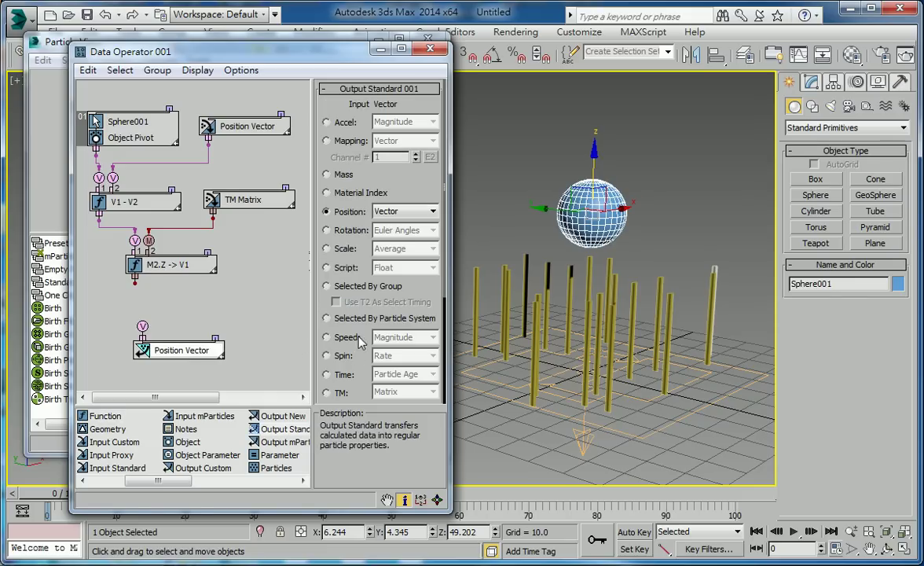
click(336, 395)
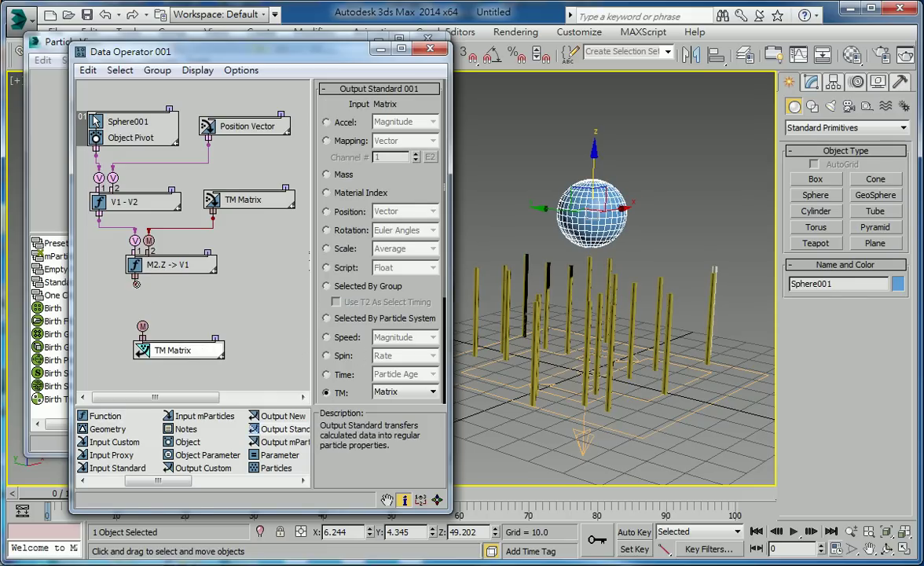
drag(143, 322, 143, 325)
mouse_move(587, 172)
mouse_down()
mouse_move(596, 143)
mouse_move(719, 184)
mouse_move(629, 197)
mouse_move(593, 183)
mouse_up()
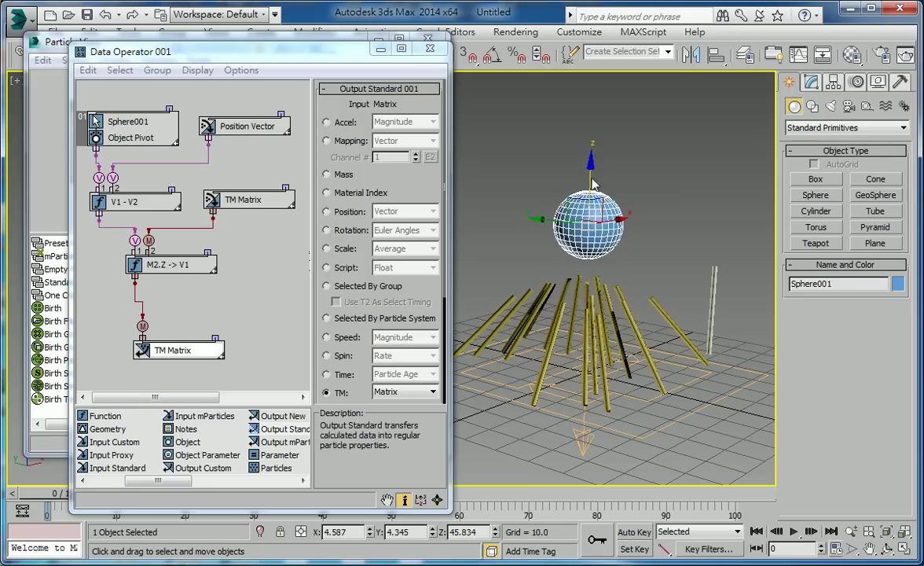
Step: Change Cylinder001's height to 29.4 and add a Shape Control node to the graph
click(713, 297)
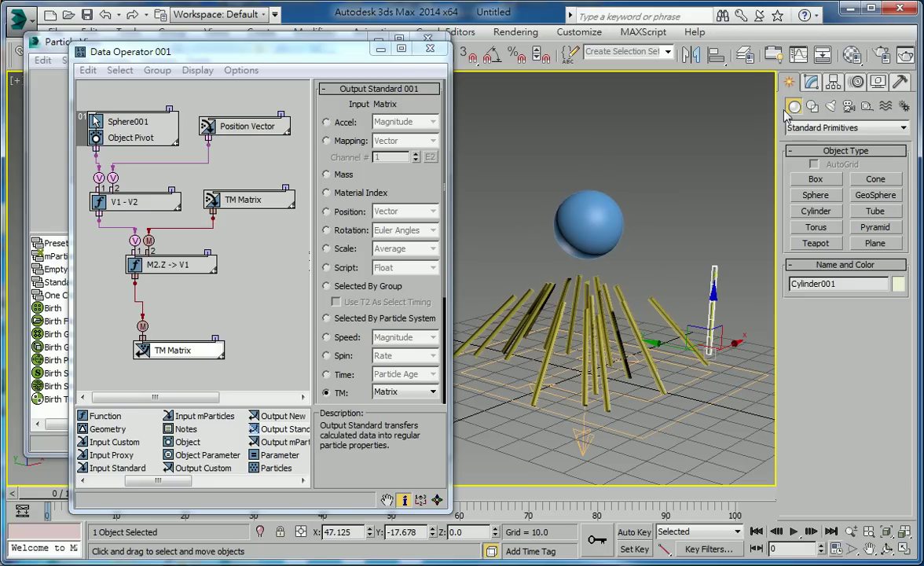
click(812, 82)
drag(901, 317, 901, 192)
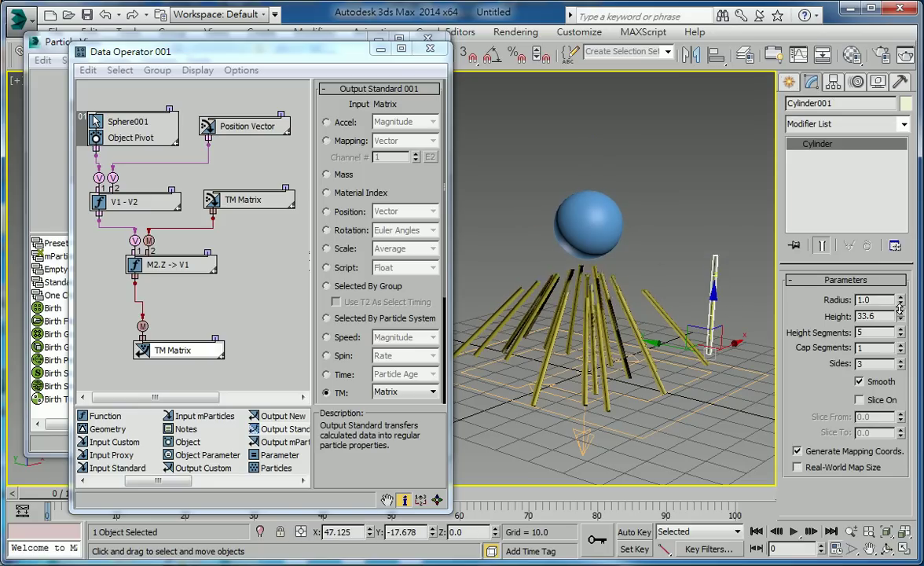
mouse_move(900, 192)
mouse_down()
mouse_move(892, 196)
mouse_move(893, 347)
mouse_up()
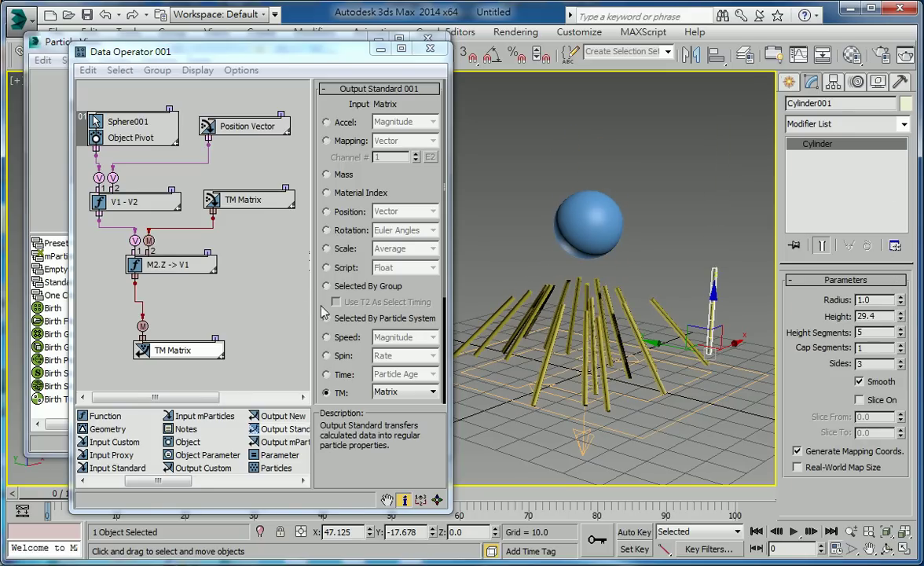
middle_drag(265, 249, 130, 267)
Step: Add the cylinder's Height as a controlled parameter in Shape Control 001
click(200, 236)
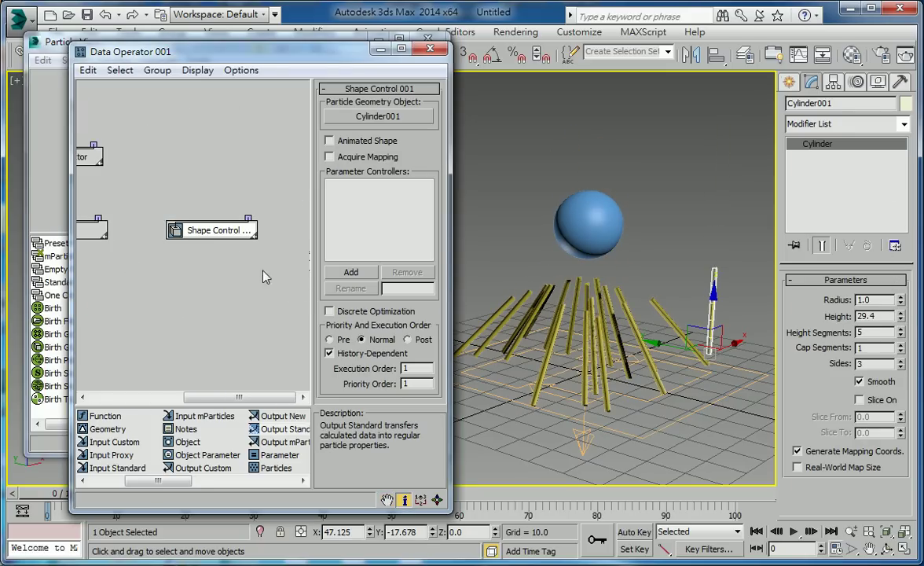
click(357, 277)
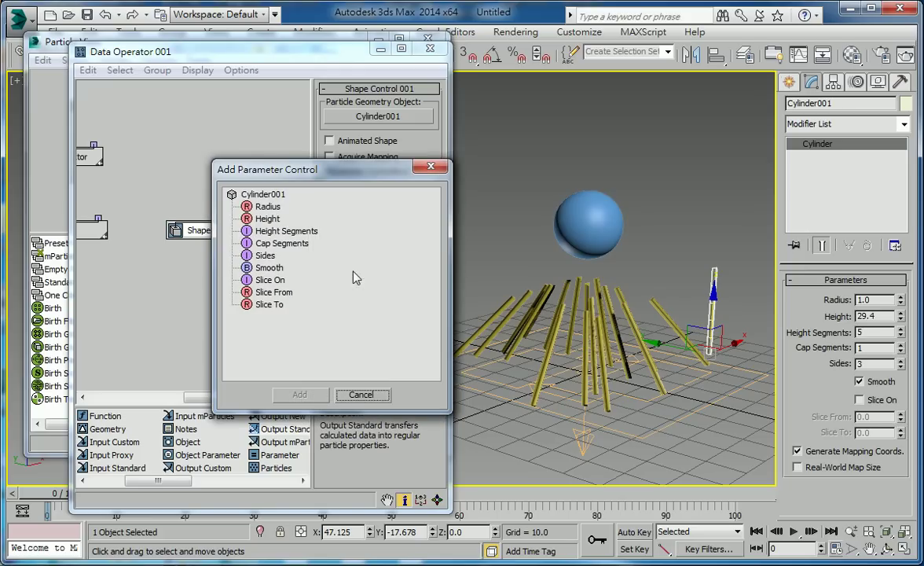
click(267, 219)
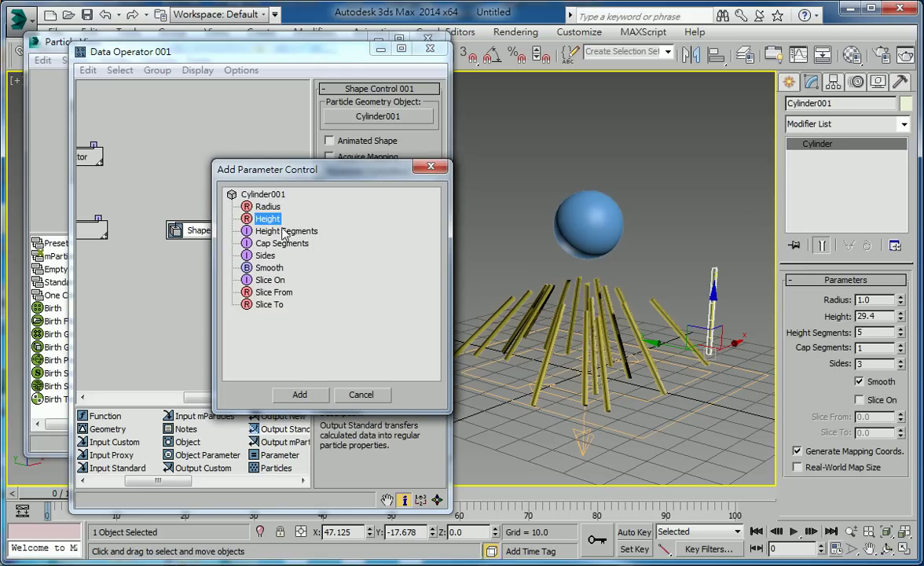
click(299, 394)
Step: Rearrange the graph and drop a new V1 + V2 Function node onto the canvas
drag(180, 234, 194, 303)
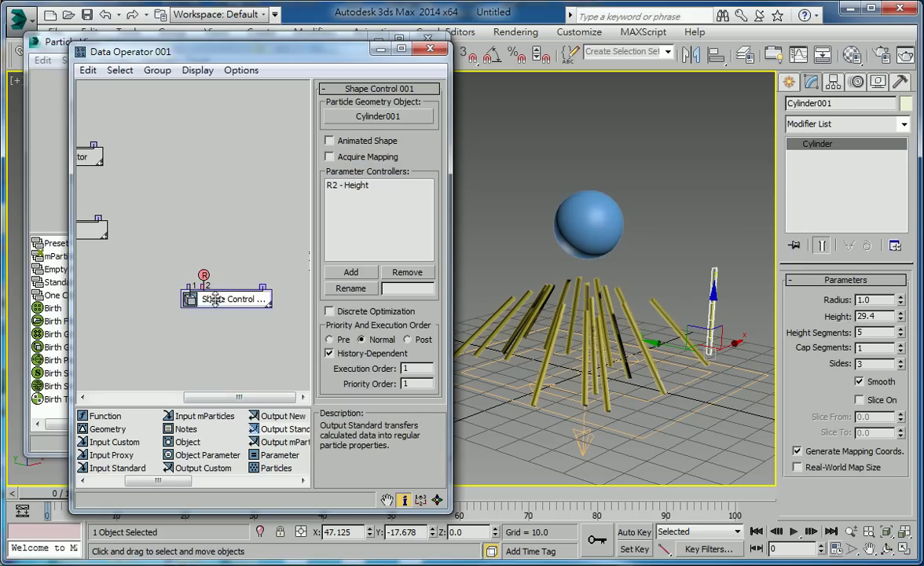
middle_drag(197, 285, 289, 285)
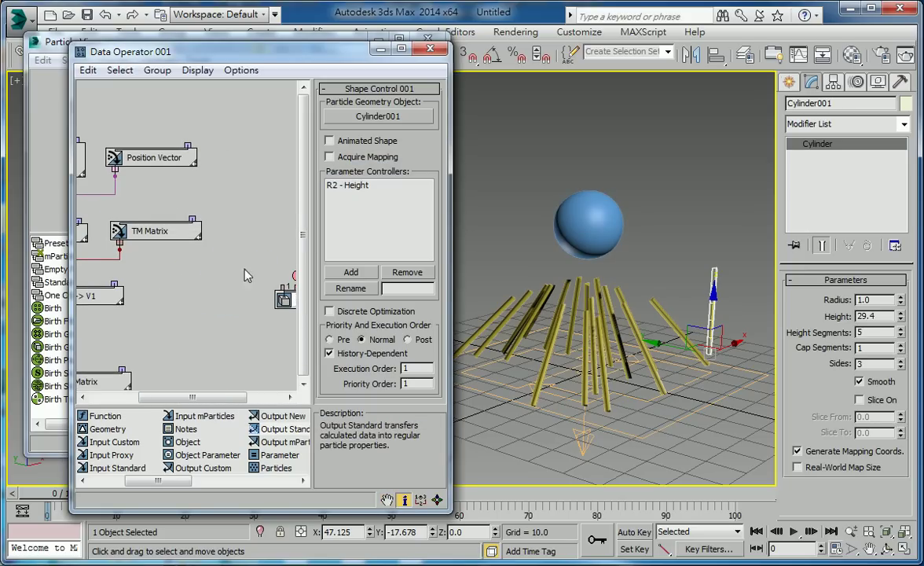
middle_drag(145, 418, 117, 416)
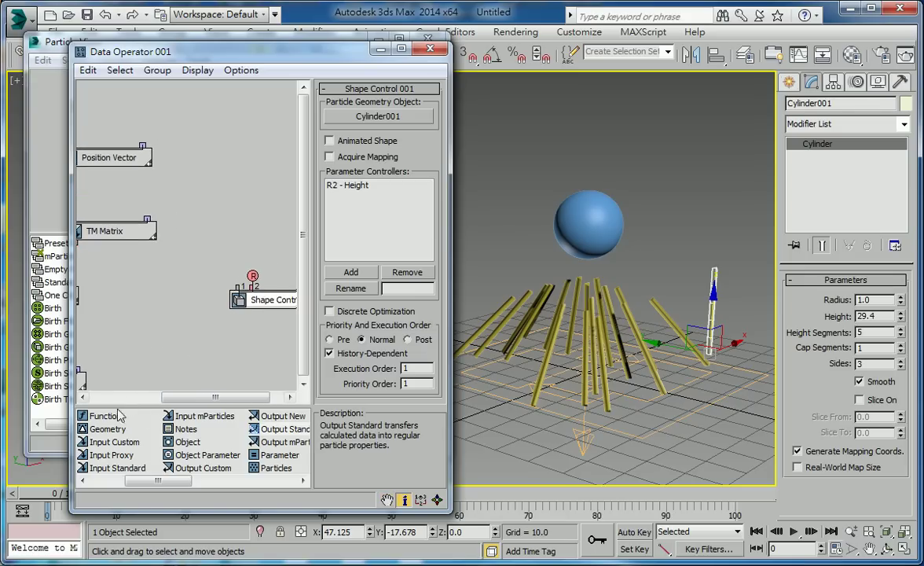
drag(98, 423, 198, 206)
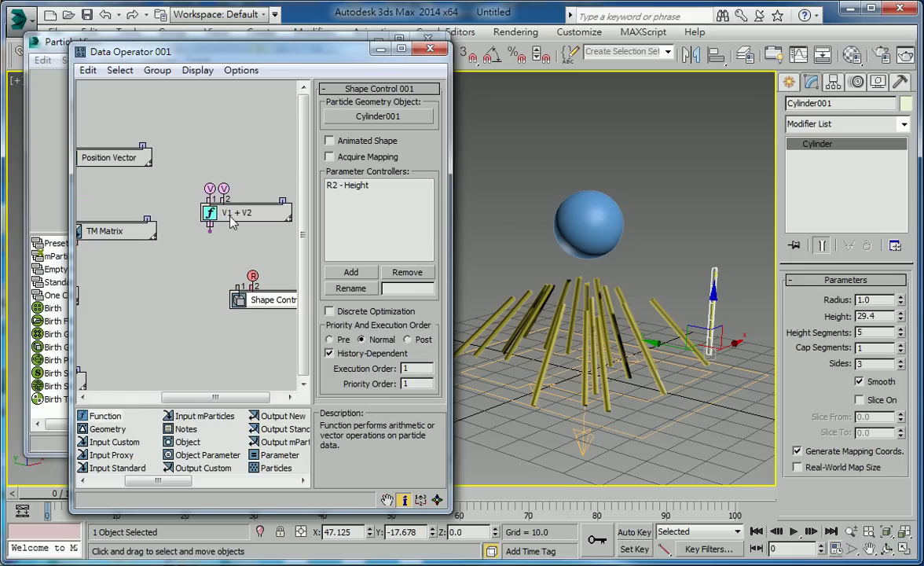
Step: Set the function to Distance length(X-Y) and wire its result into Shape Control
click(412, 248)
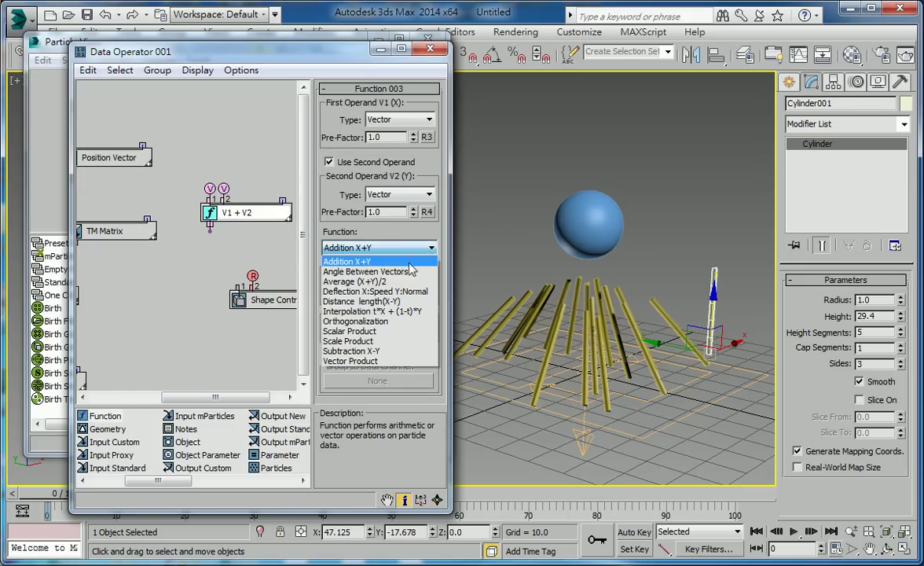
click(385, 296)
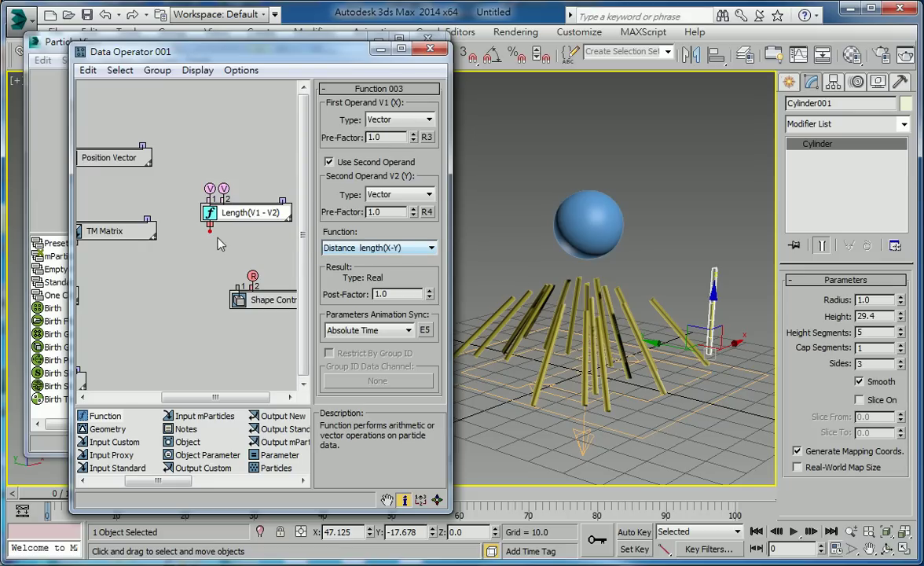
drag(210, 230, 210, 232)
drag(252, 268, 252, 274)
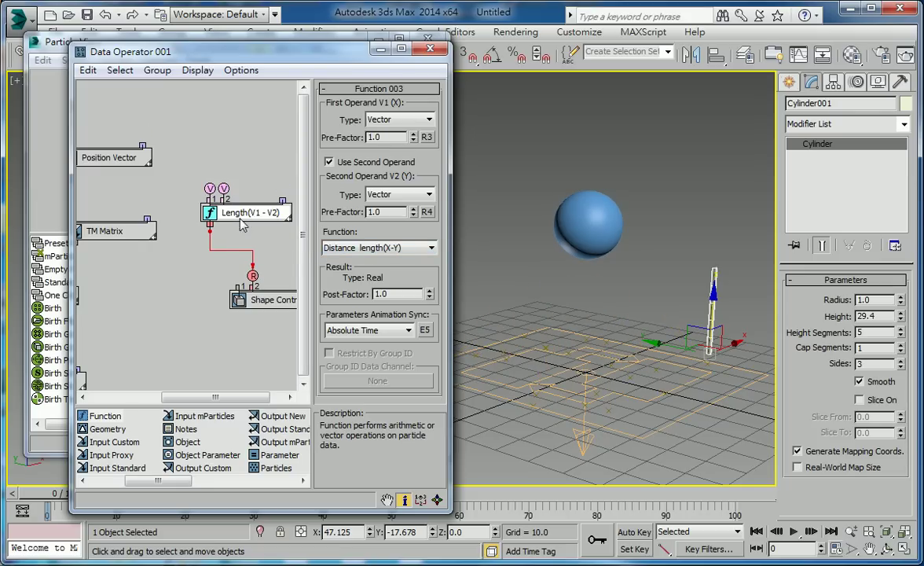
drag(243, 225, 253, 263)
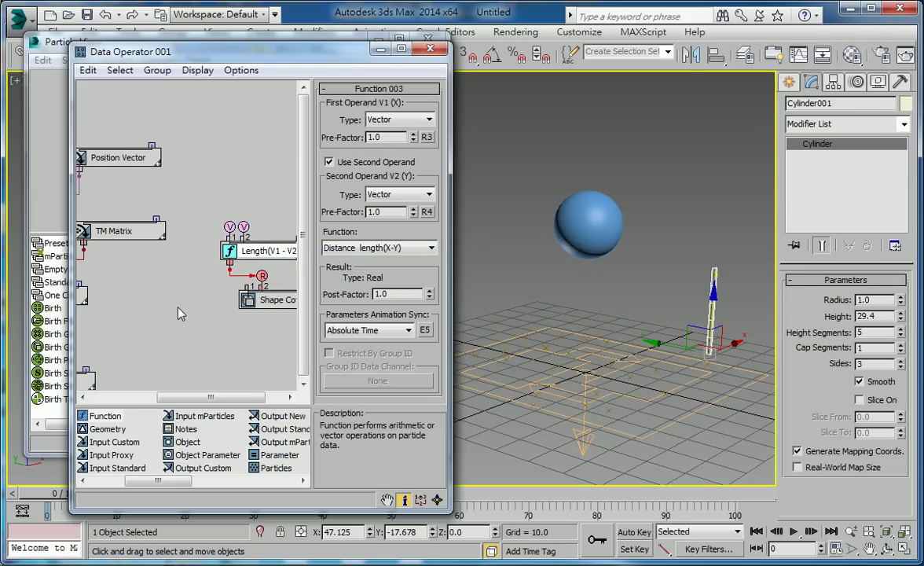
Step: Widen the Data Operator window and wire Sphere001 pivot and Position Vector into Length's inputs
drag(447, 227, 690, 227)
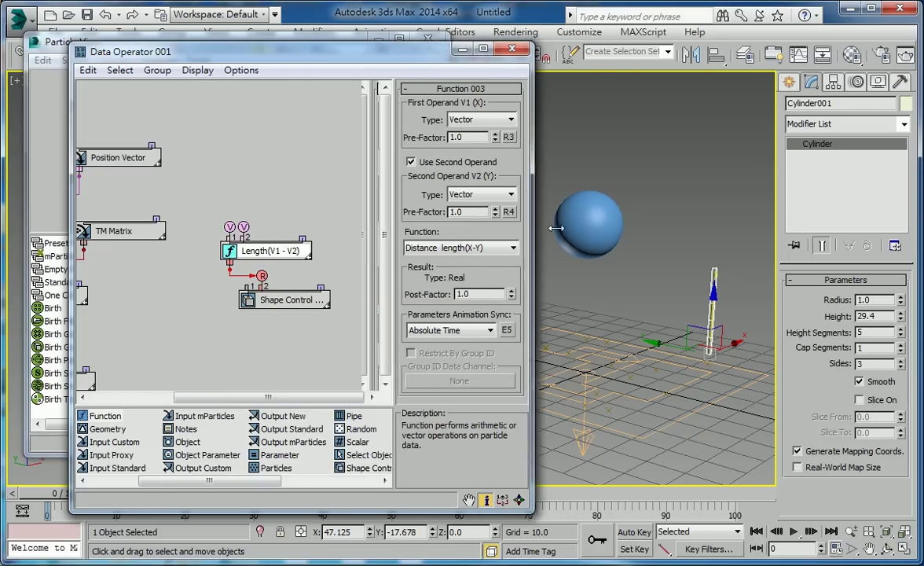
middle_drag(294, 203, 439, 198)
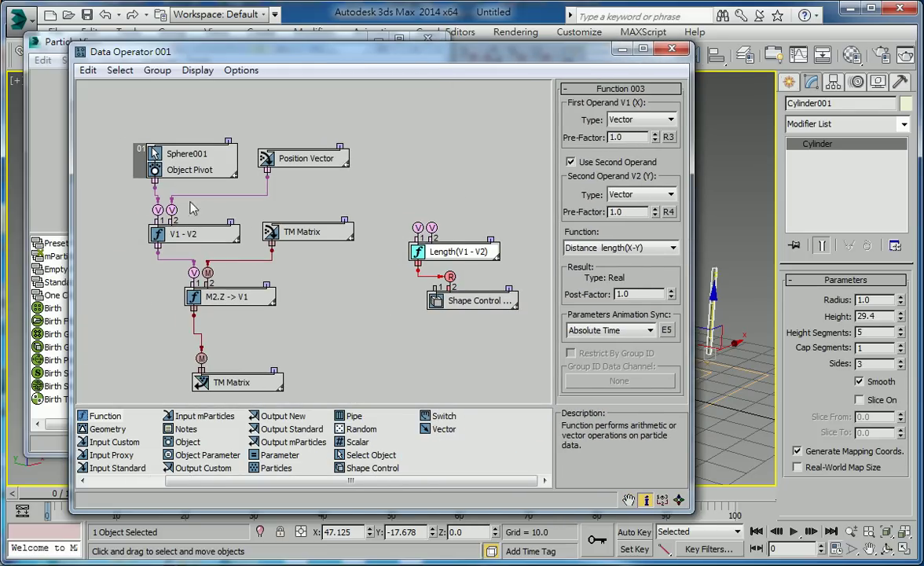
drag(157, 210, 158, 210)
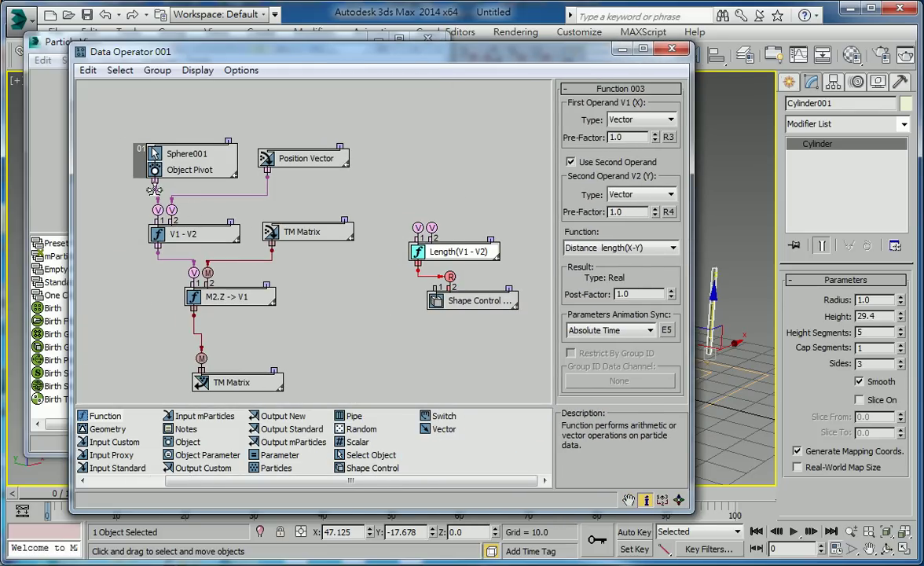
click(414, 228)
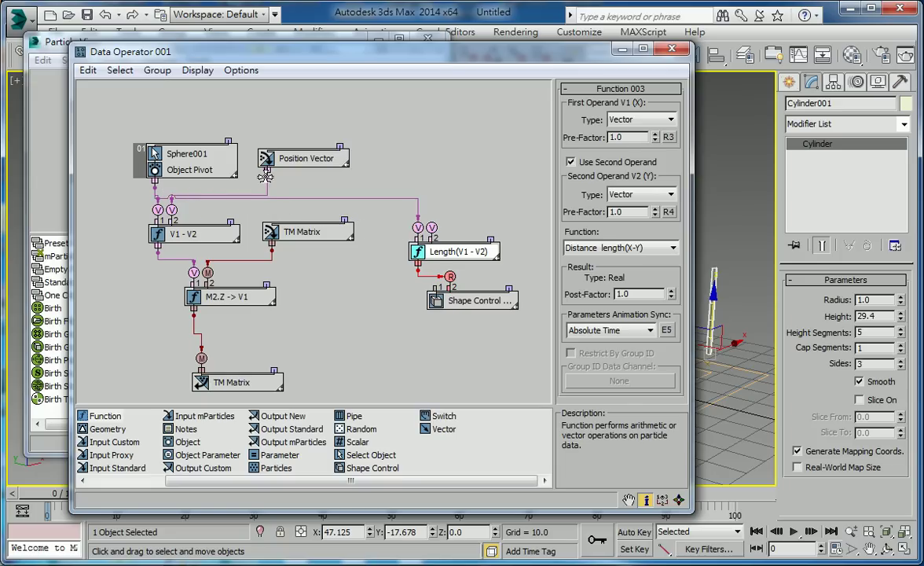
click(434, 228)
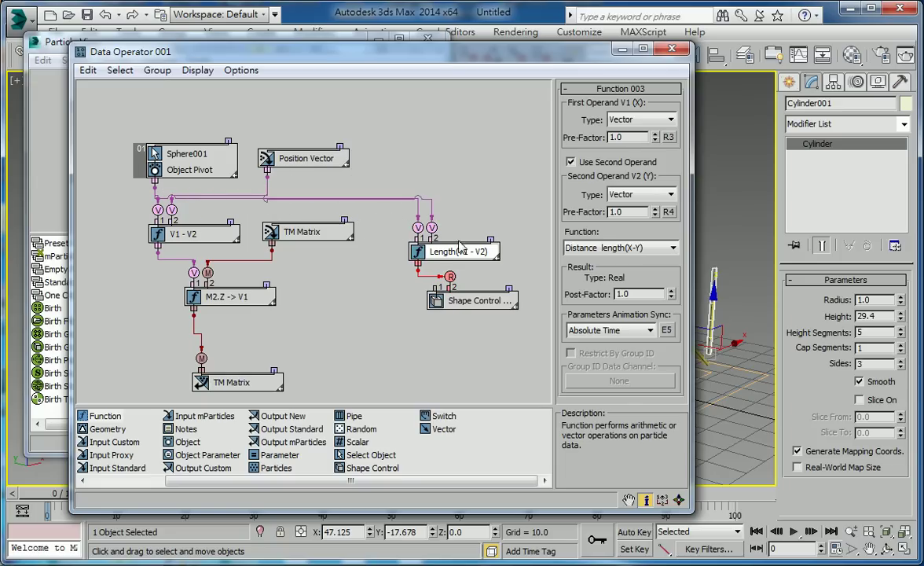
Step: Move Sphere001 around and raise it above the grid so the rods stretch toward it
drag(695, 162, 408, 163)
click(576, 214)
mouse_move(580, 220)
mouse_down()
mouse_move(588, 246)
mouse_move(615, 206)
mouse_move(724, 191)
mouse_up()
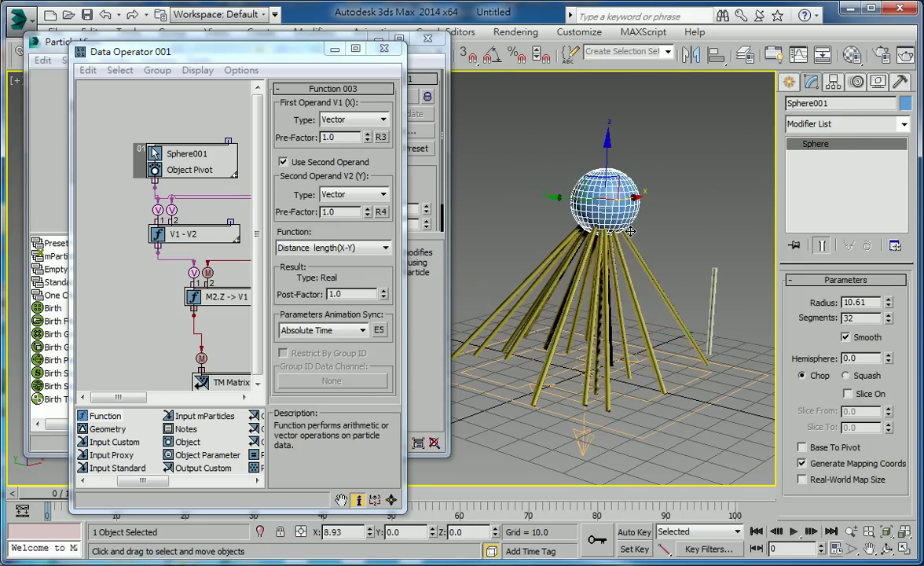
drag(724, 191, 585, 209)
drag(587, 161, 603, 249)
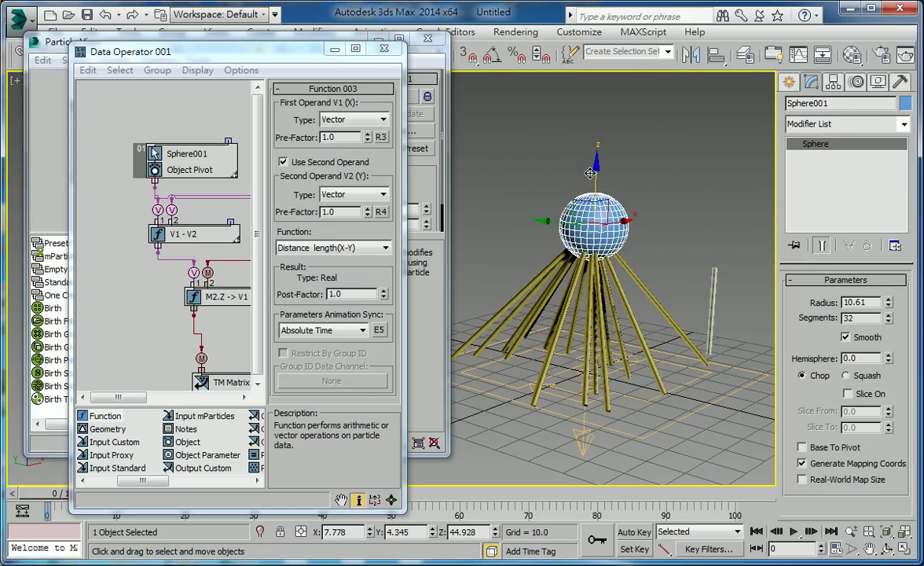
scroll(589, 244, up, 2)
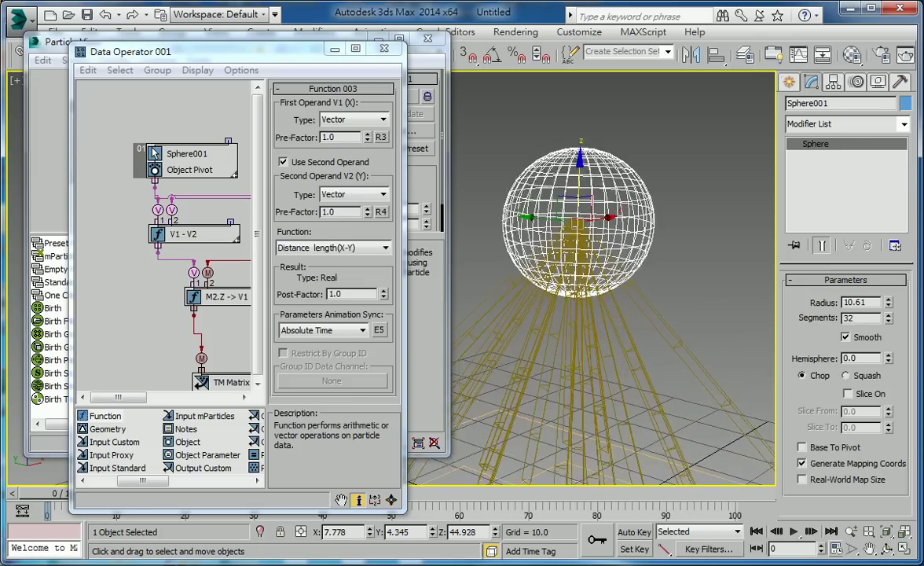
scroll(556, 233, up, 3)
drag(580, 153, 578, 112)
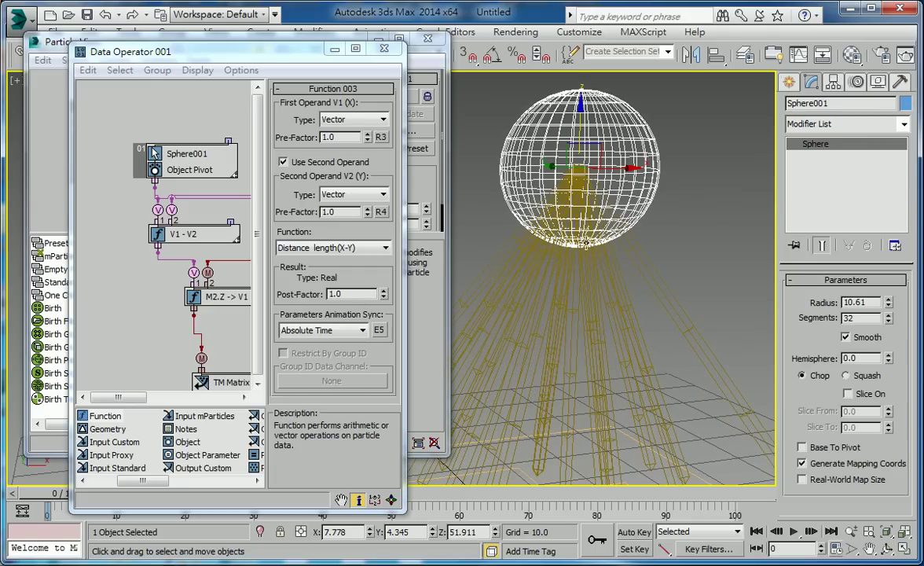
scroll(599, 241, down, 2)
scroll(550, 283, down, 1)
scroll(542, 307, down, 2)
middle_drag(565, 320, 612, 324)
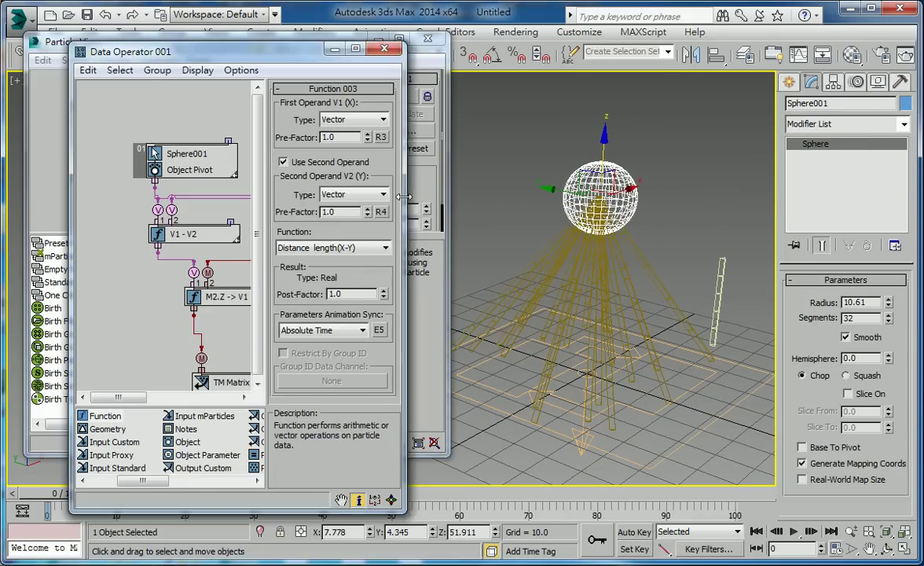
Step: Widen the Data Operator window and centre the whole node graph
drag(405, 207, 722, 206)
middle_drag(413, 242, 419, 210)
middle_drag(305, 220, 349, 239)
Step: Delete the greyed-out Sphere001 Object Pivot node and its wires from the graph
click(207, 139)
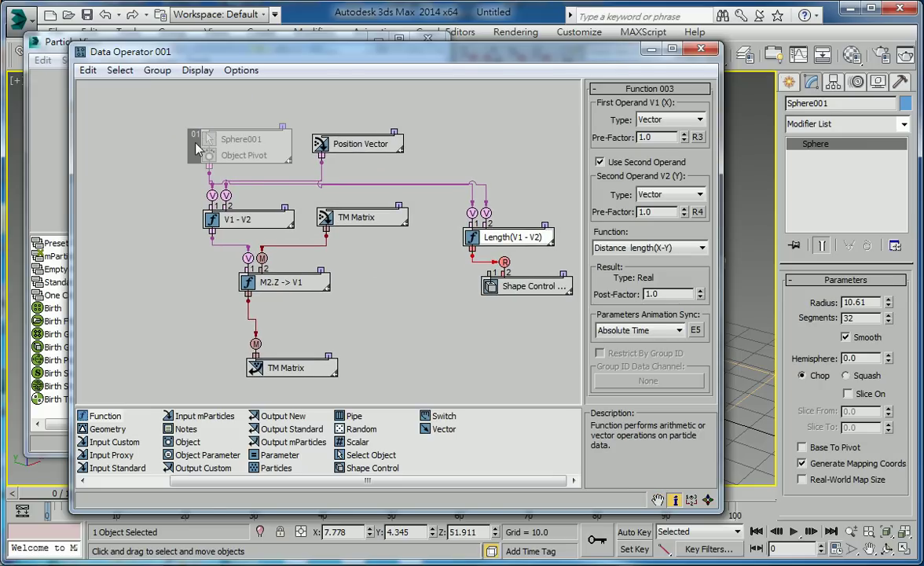
click(217, 147)
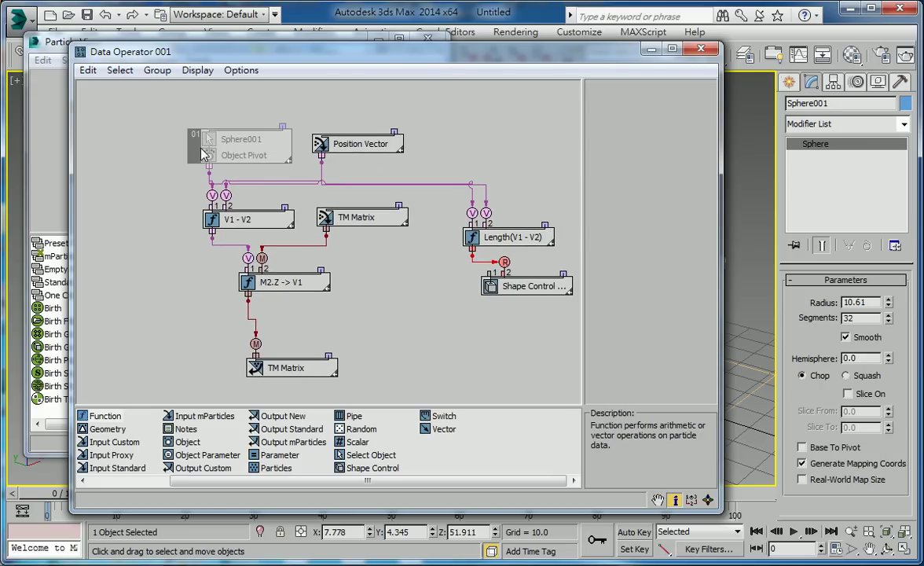
click(203, 151)
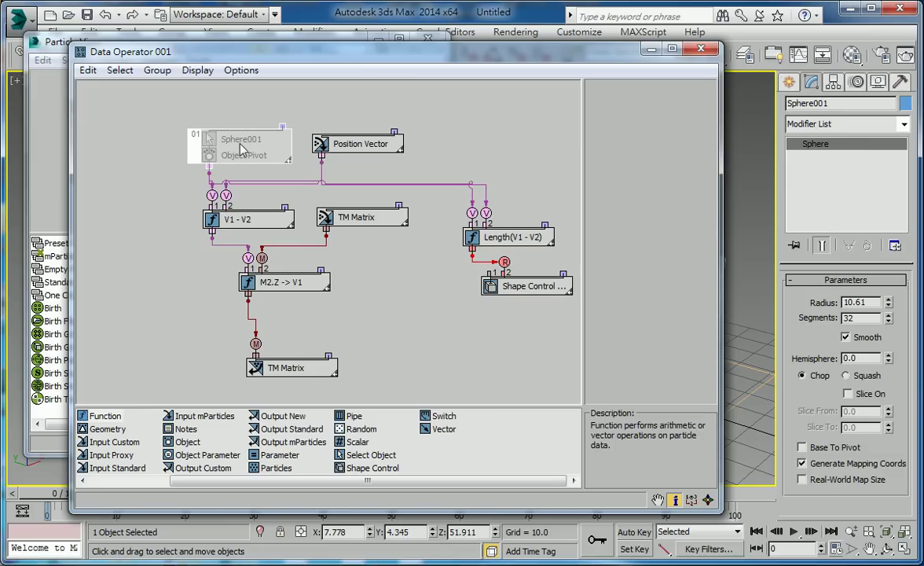
drag(203, 151, 134, 120)
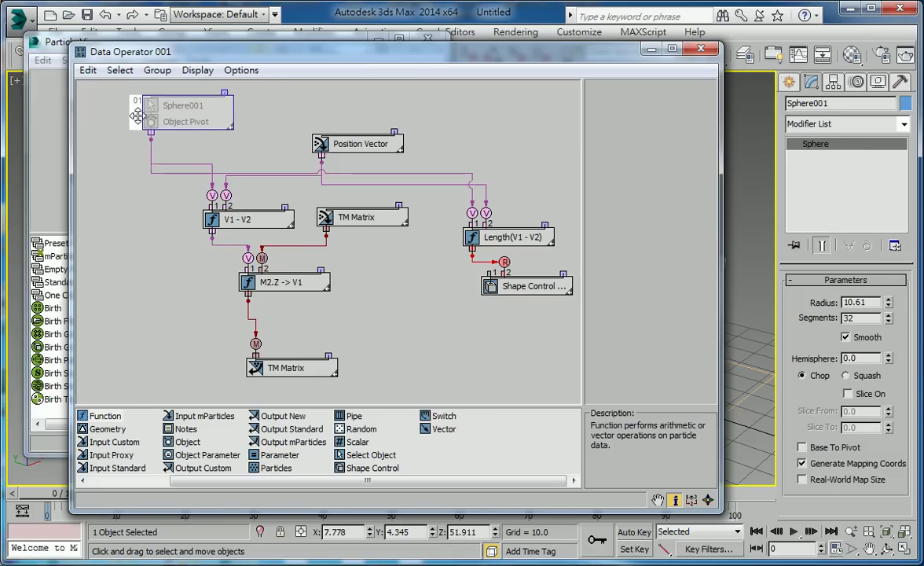
middle_drag(178, 81, 253, 166)
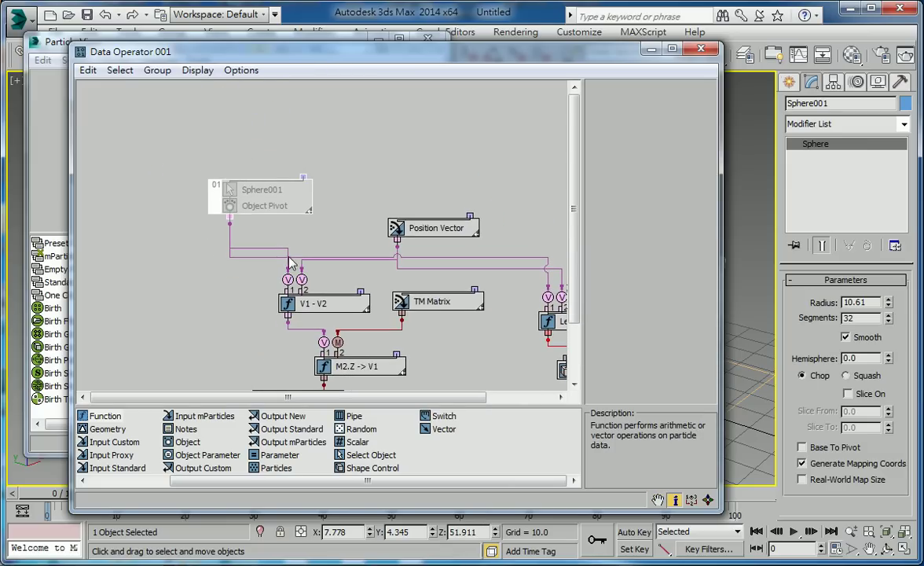
right_click(226, 206)
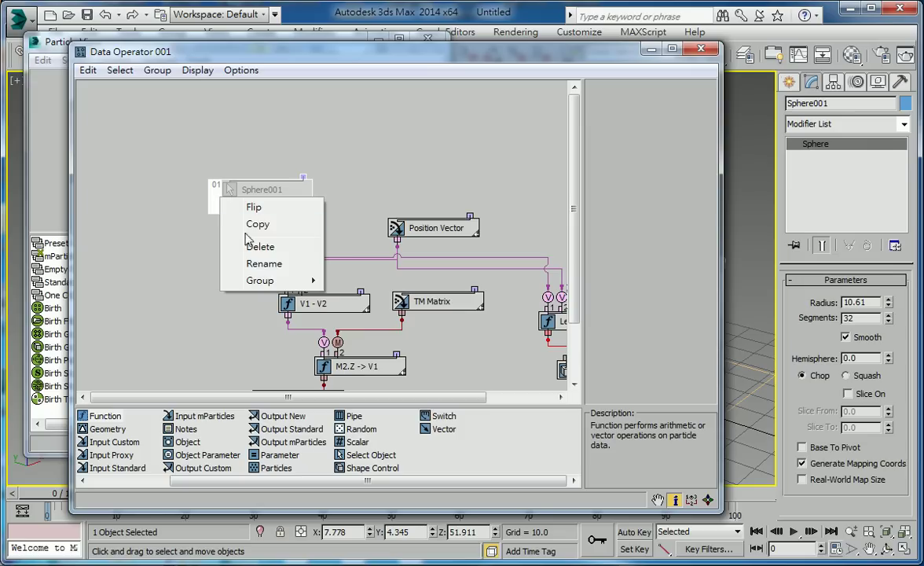
click(268, 248)
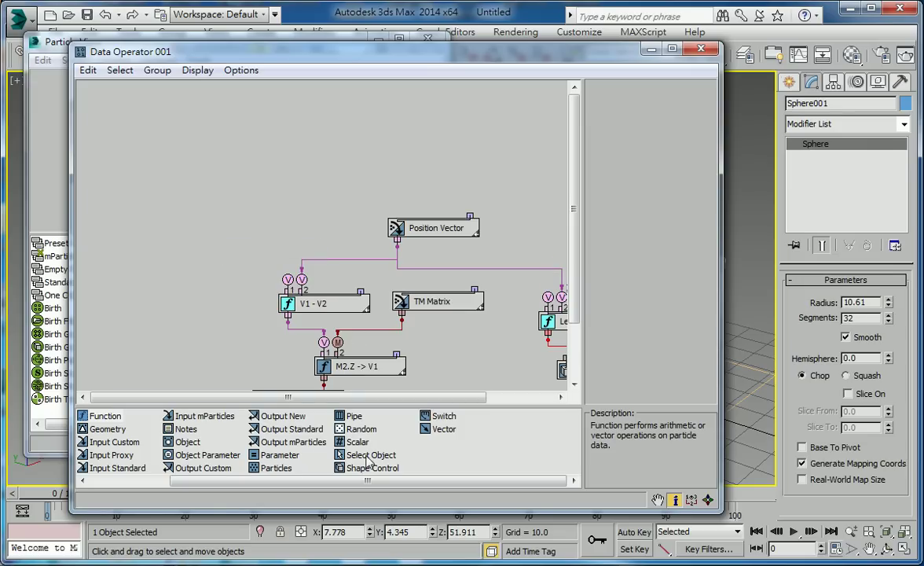
Step: Add a Select Object node picking Sphere001 from the viewport, plus a new Geometry node
drag(370, 459, 253, 157)
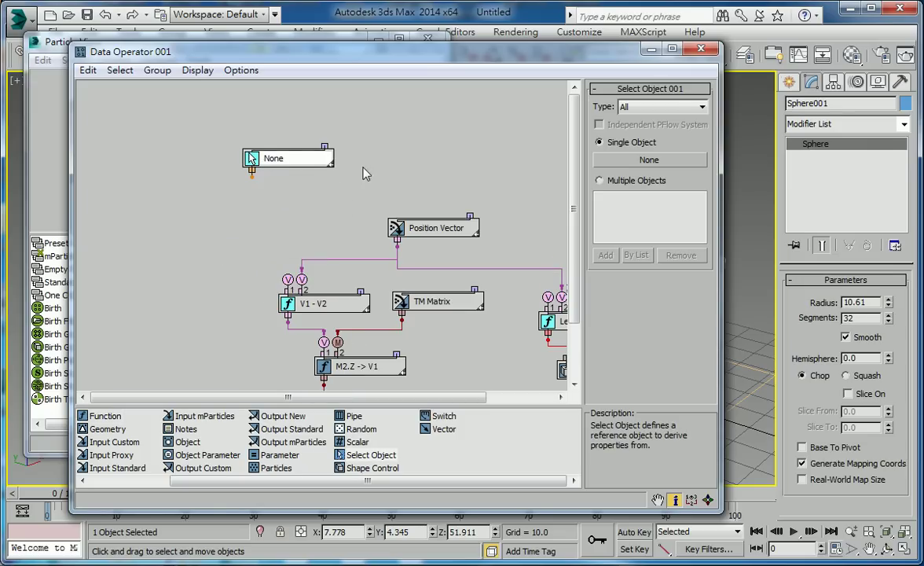
click(639, 160)
mouse_move(724, 140)
mouse_down()
mouse_move(393, 145)
mouse_move(699, 162)
mouse_up()
click(600, 195)
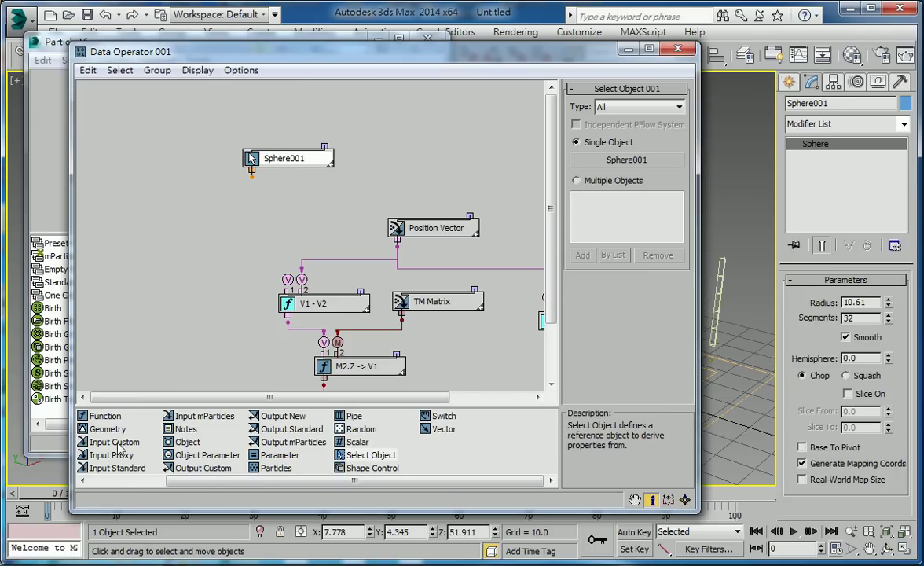
drag(108, 429, 153, 206)
Step: Set the geometry node to Point Position and wire Sphere001 into it
click(196, 211)
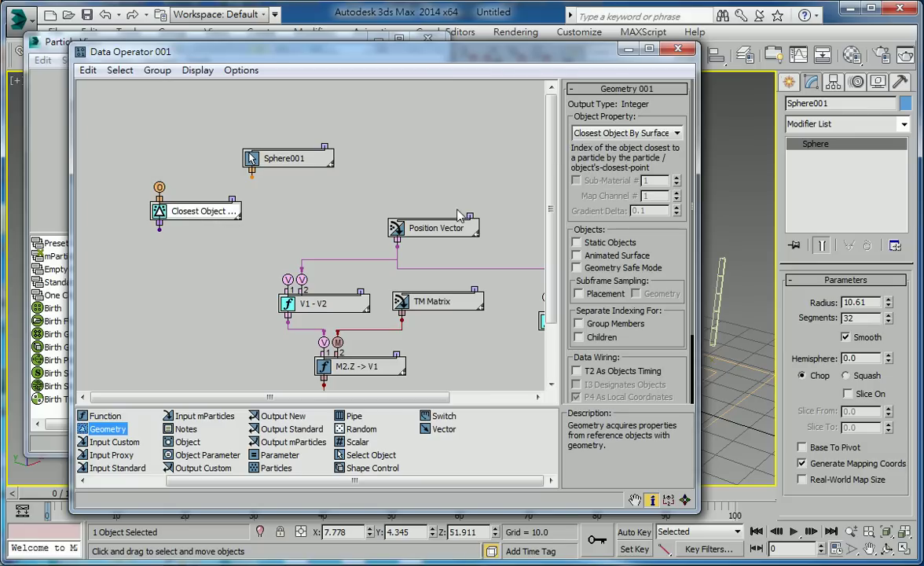
click(643, 133)
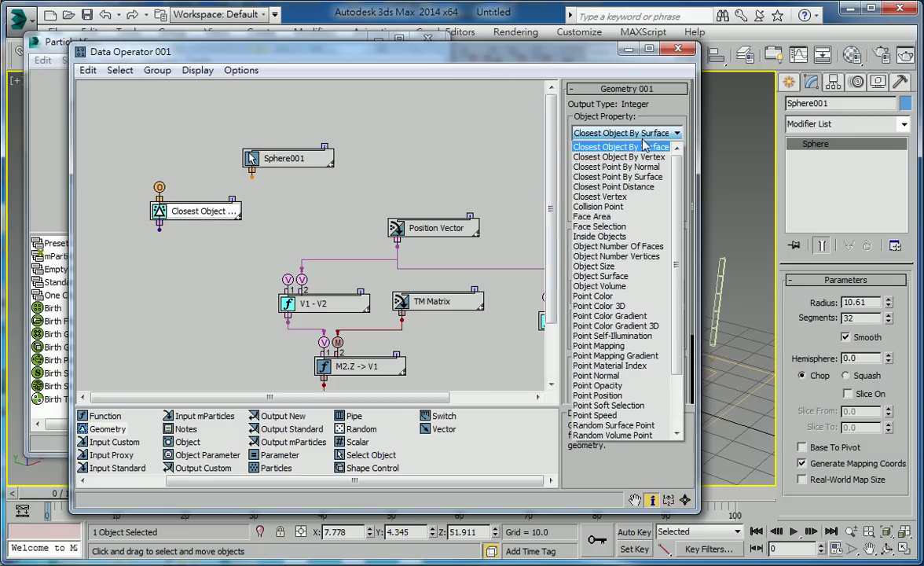
click(601, 394)
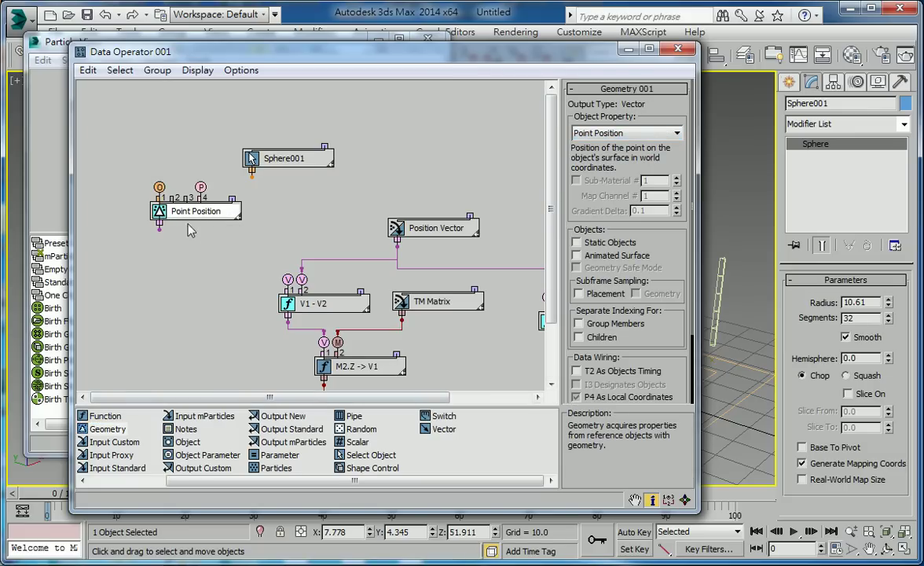
drag(176, 204, 206, 228)
drag(260, 158, 212, 146)
drag(206, 236, 209, 221)
click(186, 184)
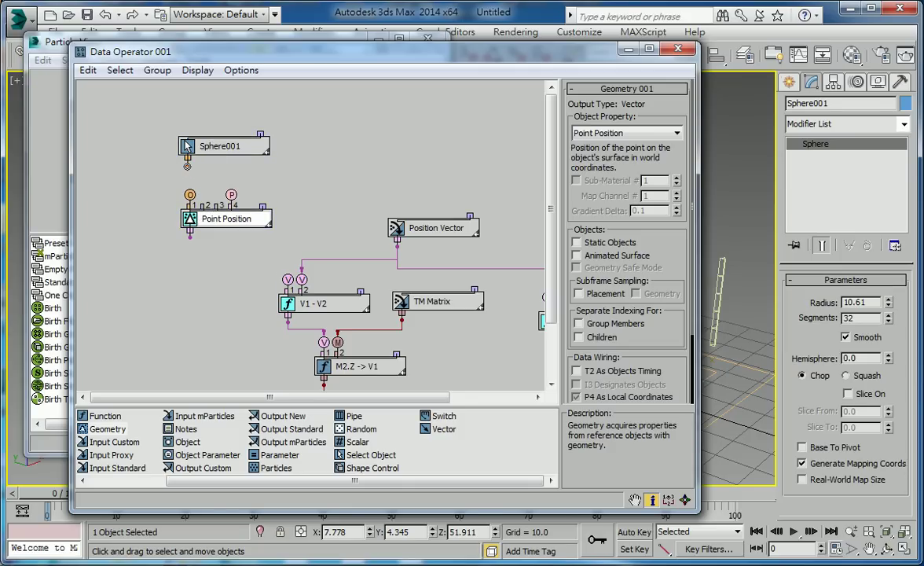
drag(188, 187, 189, 193)
Step: Add a Closest Point By Surface node from Sphere001, feeding Point Position into V1 - V2
drag(101, 431, 267, 181)
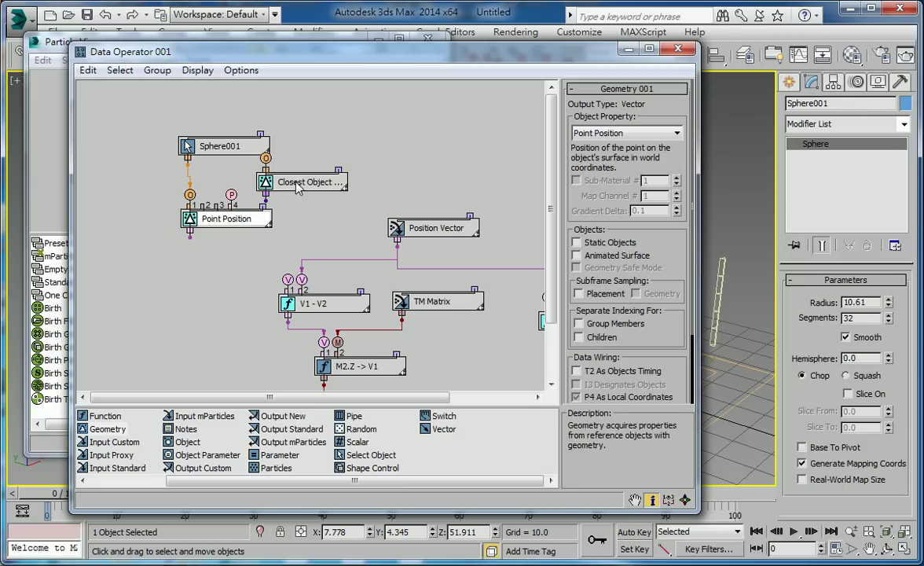
click(589, 134)
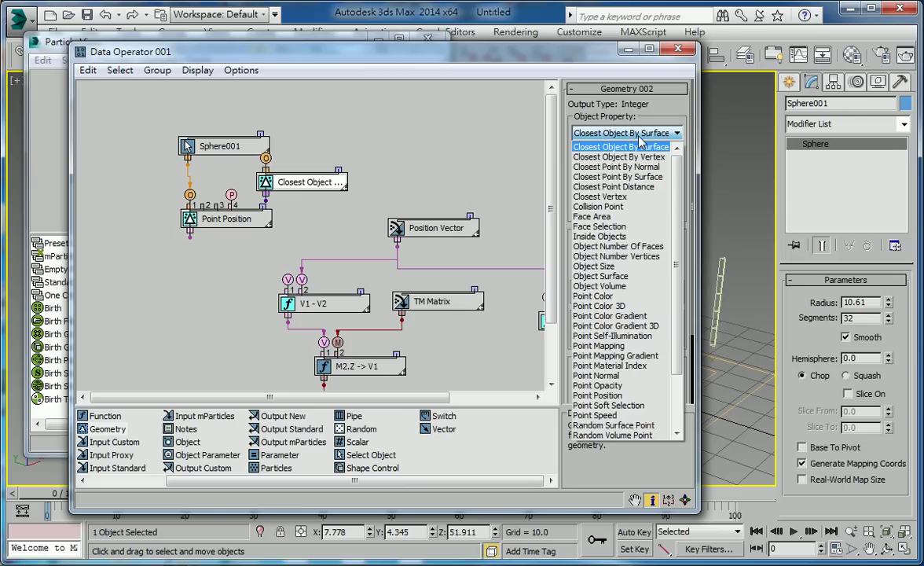
click(658, 178)
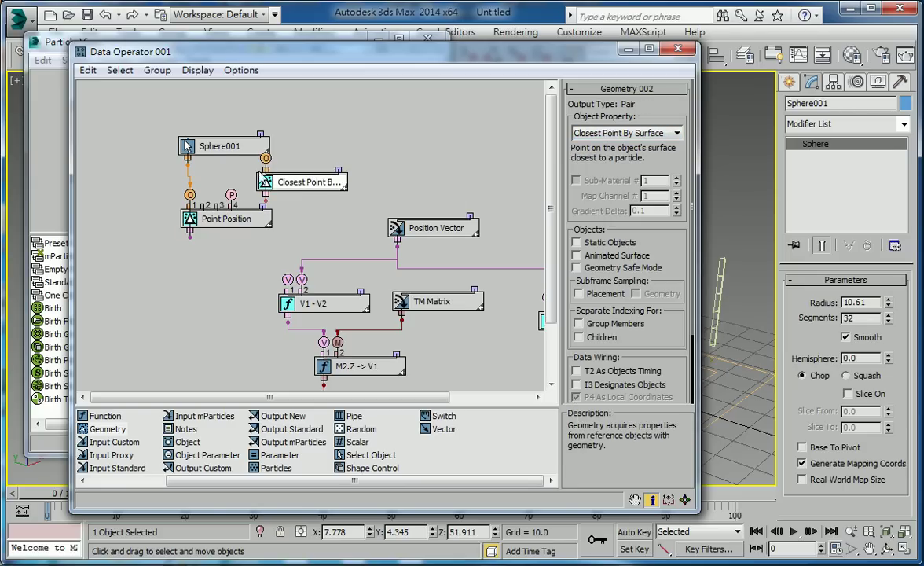
mouse_move(227, 149)
mouse_down()
mouse_move(226, 116)
mouse_move(188, 128)
mouse_up()
drag(274, 176, 269, 156)
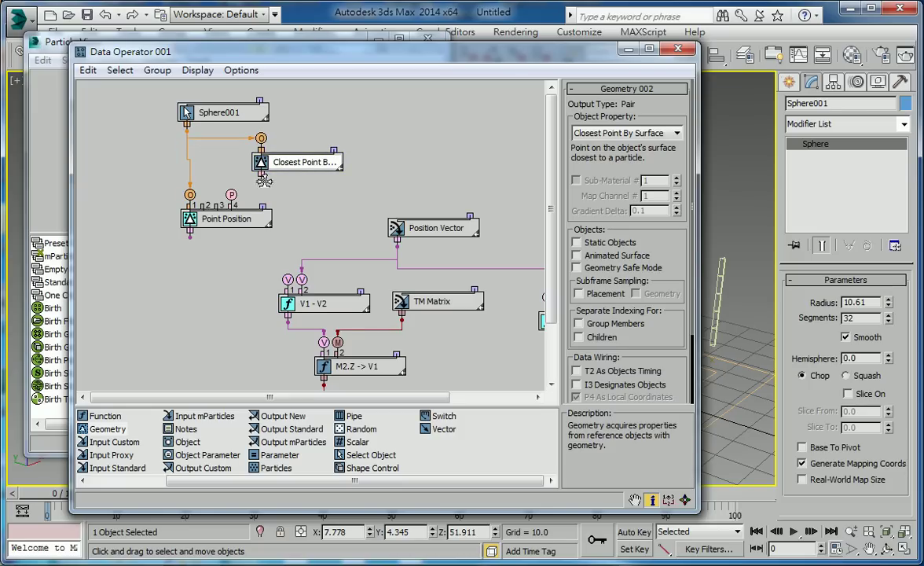
drag(232, 192, 231, 194)
drag(287, 279, 288, 280)
middle_drag(352, 244, 243, 225)
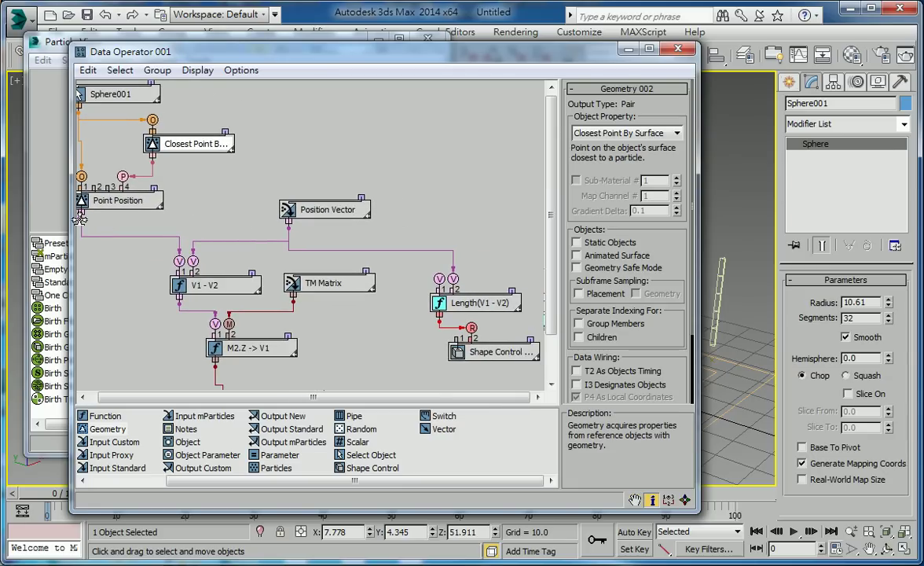
Step: Wire Point Position into Length(V1 - V2) and move the sphere to test rods ending on its surface
drag(436, 276, 440, 278)
drag(698, 155, 417, 120)
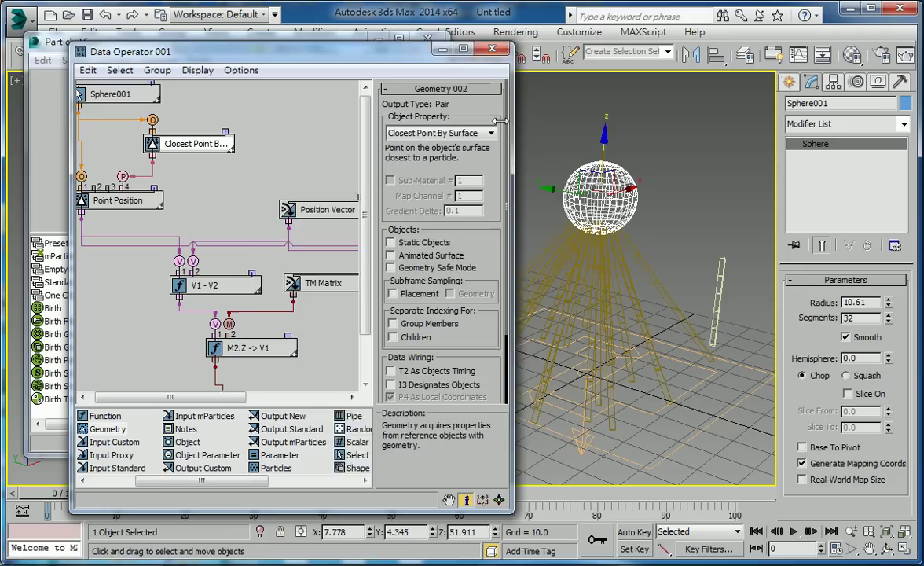
key(F3)
scroll(562, 254, up, 2)
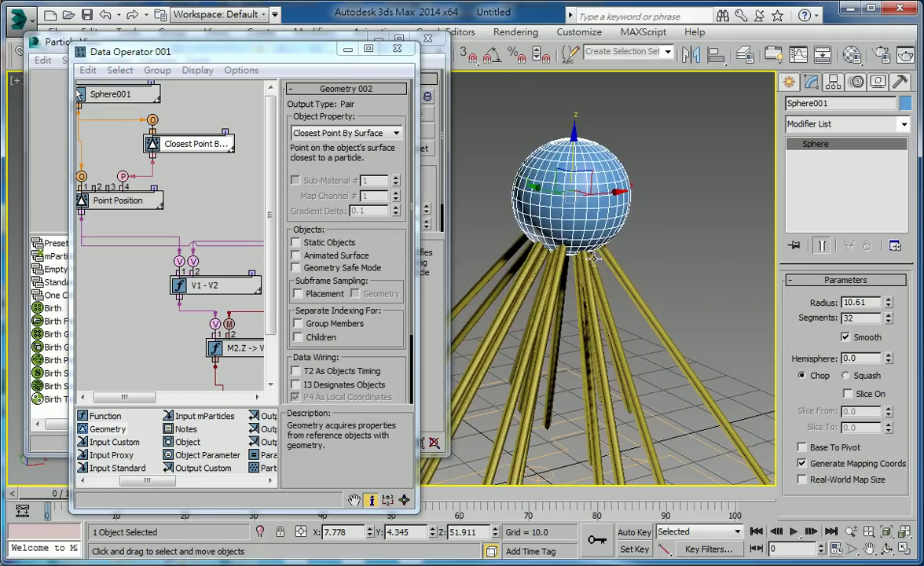
mouse_move(547, 239)
mouse_down()
mouse_move(620, 110)
mouse_move(543, 216)
mouse_move(590, 212)
mouse_up()
key(F3)
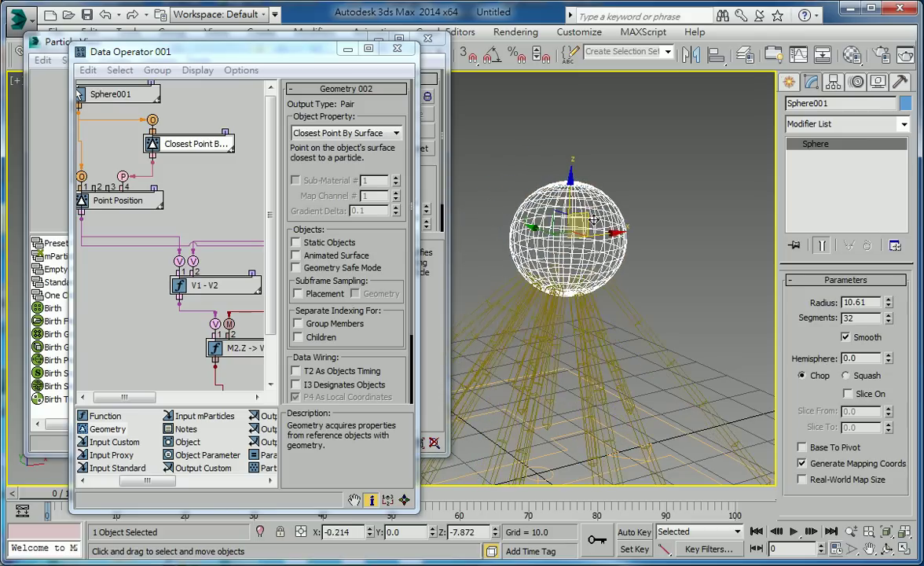
scroll(595, 250, up, 3)
alt+middle_drag(631, 245, 605, 225)
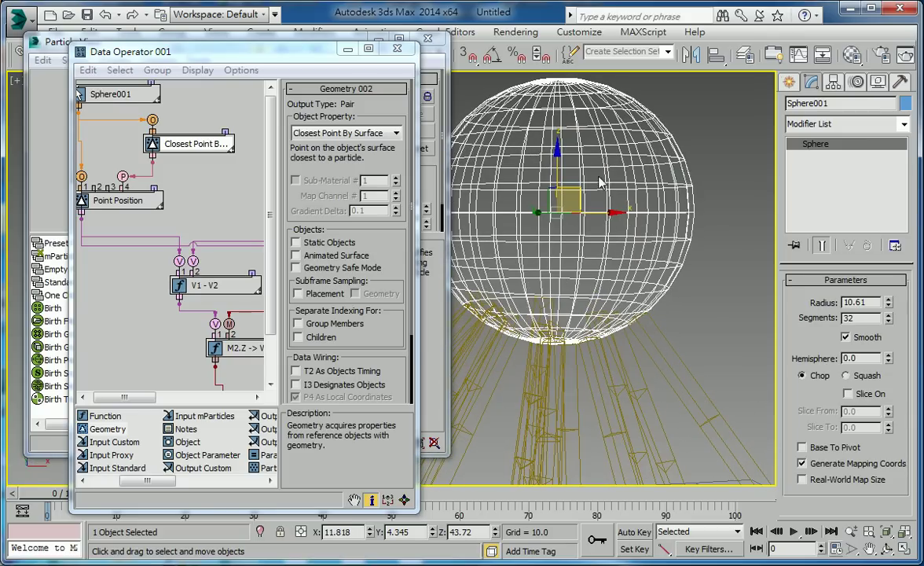
drag(585, 190, 701, 355)
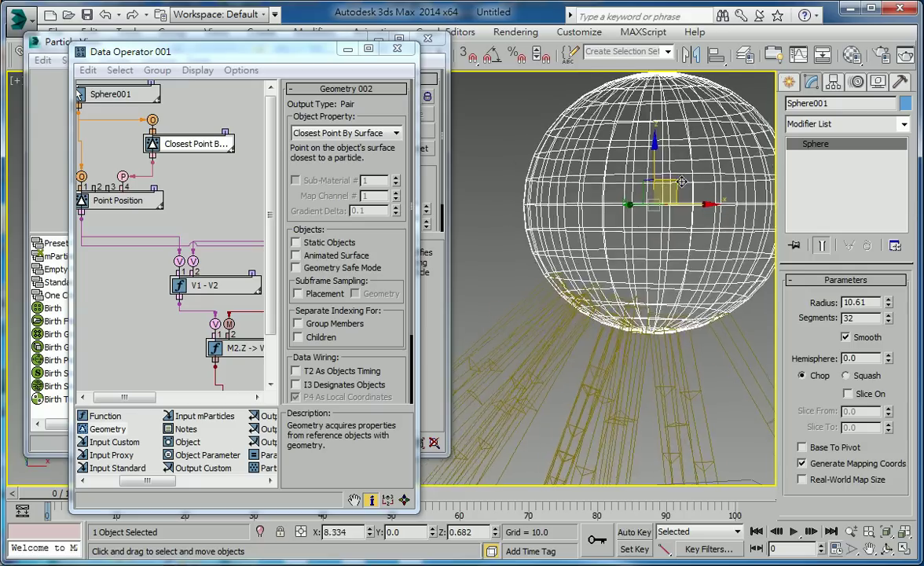
Step: Inspect the particle system from a few angles and close the Data Operator window
click(670, 393)
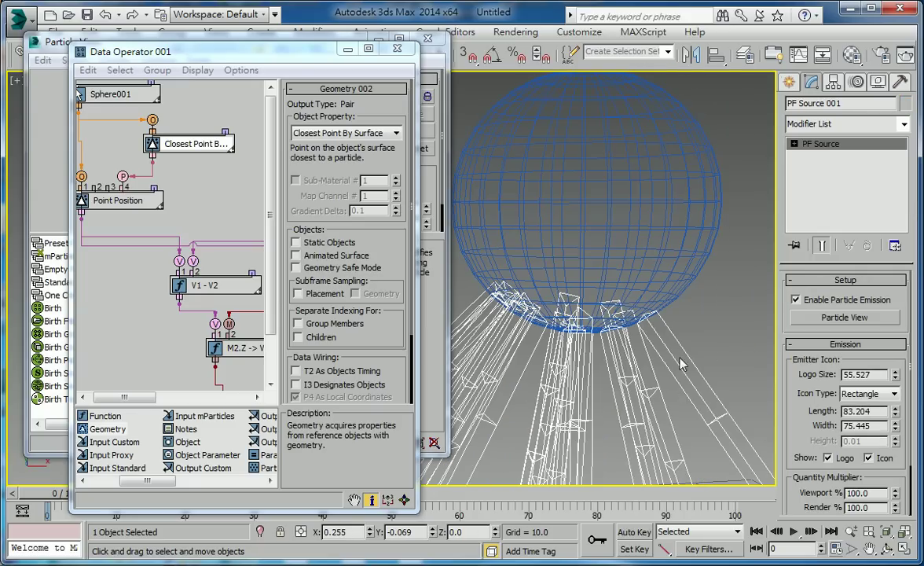
mouse_move(577, 311)
alt+middle_down()
mouse_move(579, 362)
mouse_move(544, 244)
alt+middle_up()
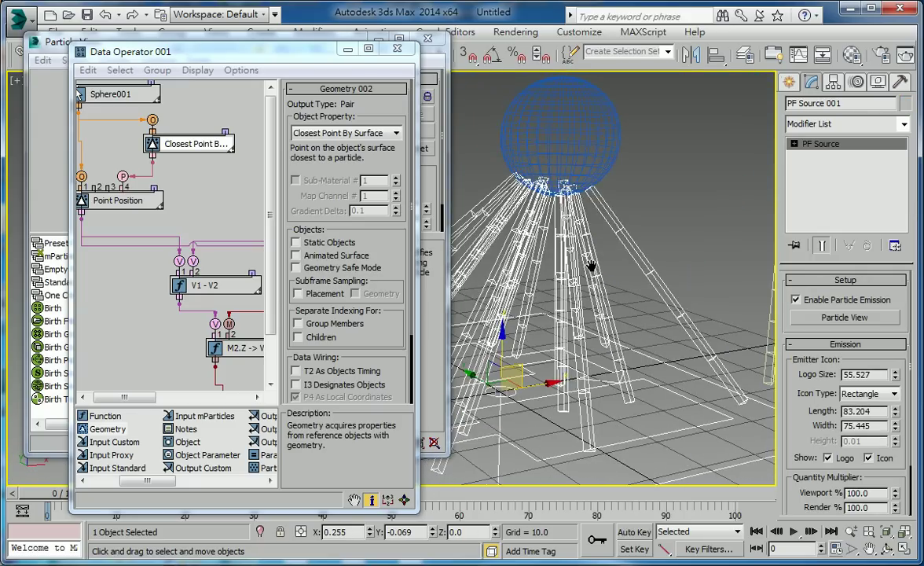
mouse_move(571, 280)
alt+middle_down()
mouse_move(599, 351)
mouse_move(591, 330)
alt+middle_up()
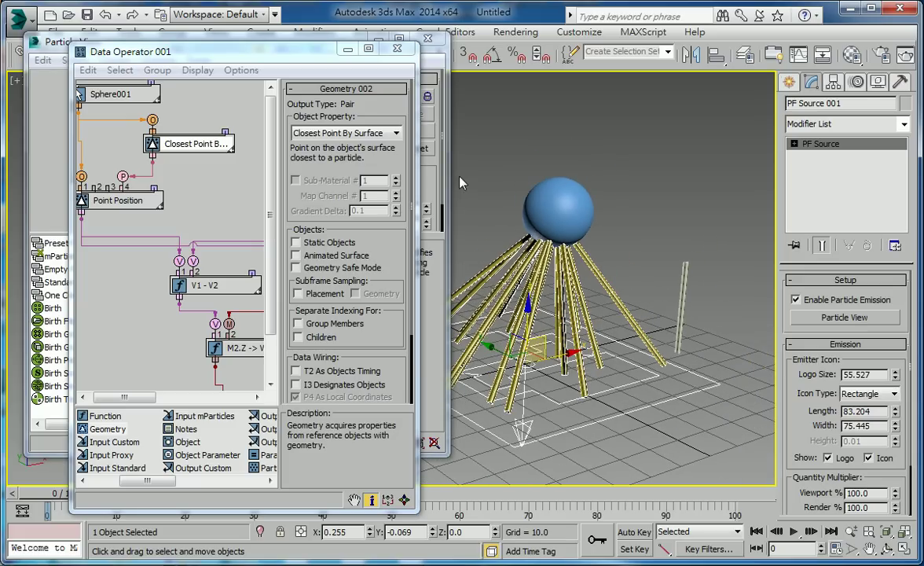
click(397, 48)
mouse_move(507, 119)
alt+middle_down()
mouse_move(489, 299)
mouse_move(470, 326)
mouse_move(489, 354)
alt+middle_up()
click(550, 326)
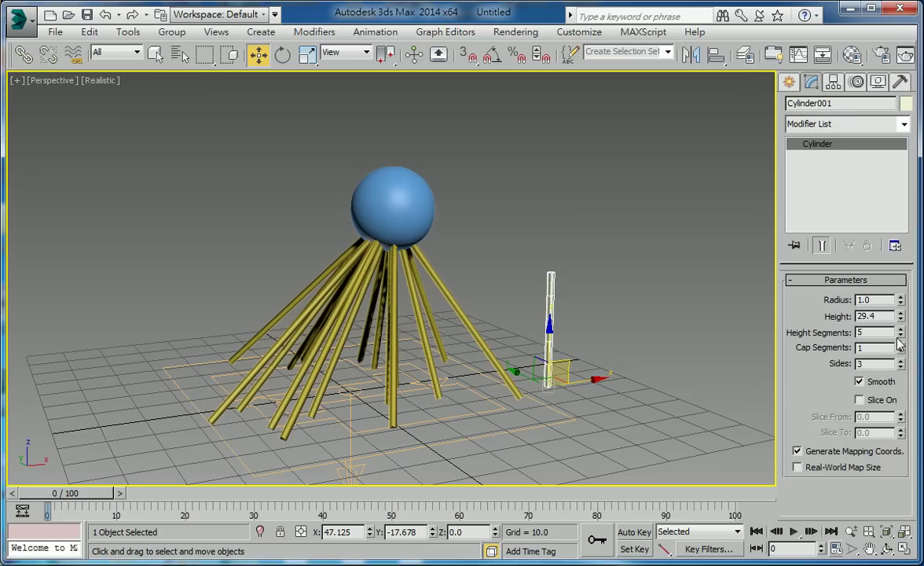
Step: Give the cylinder 20 height segments and bend it with an FFD 3x3x3 lattice
drag(902, 334, 902, 307)
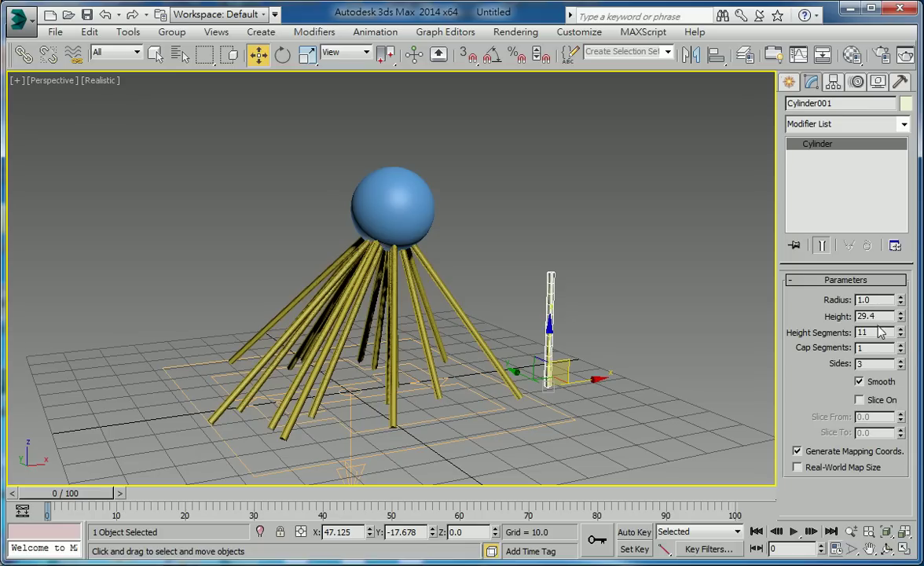
text(20)
key(Return)
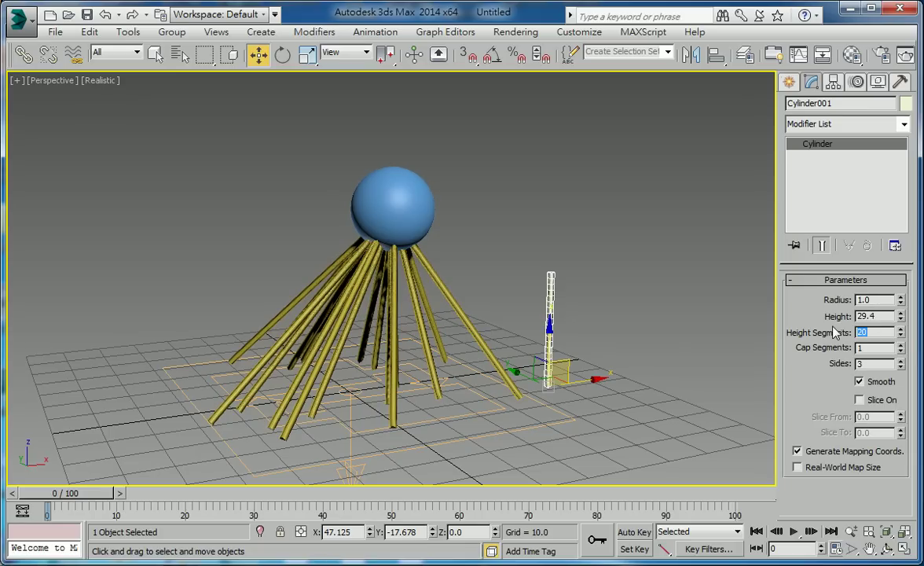
click(857, 125)
scroll(881, 283, down, 4)
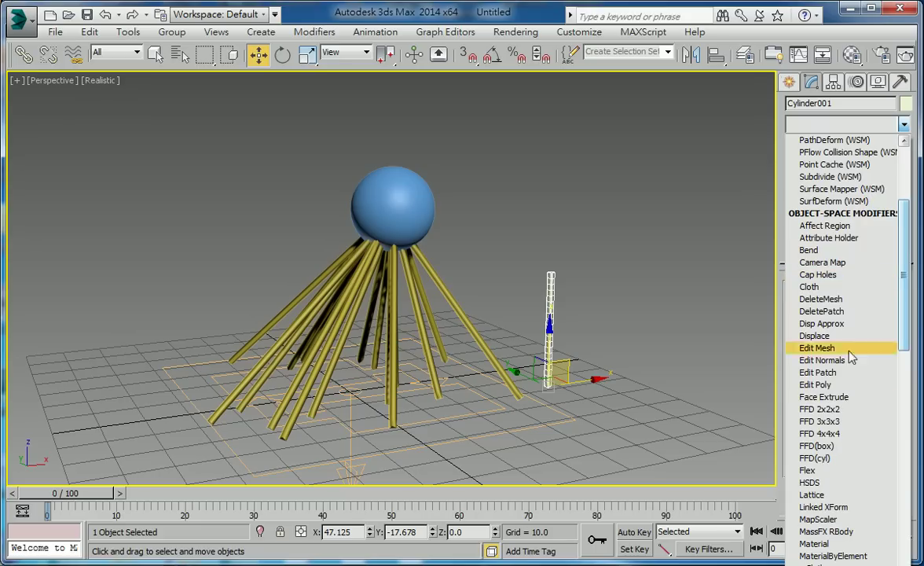
click(822, 422)
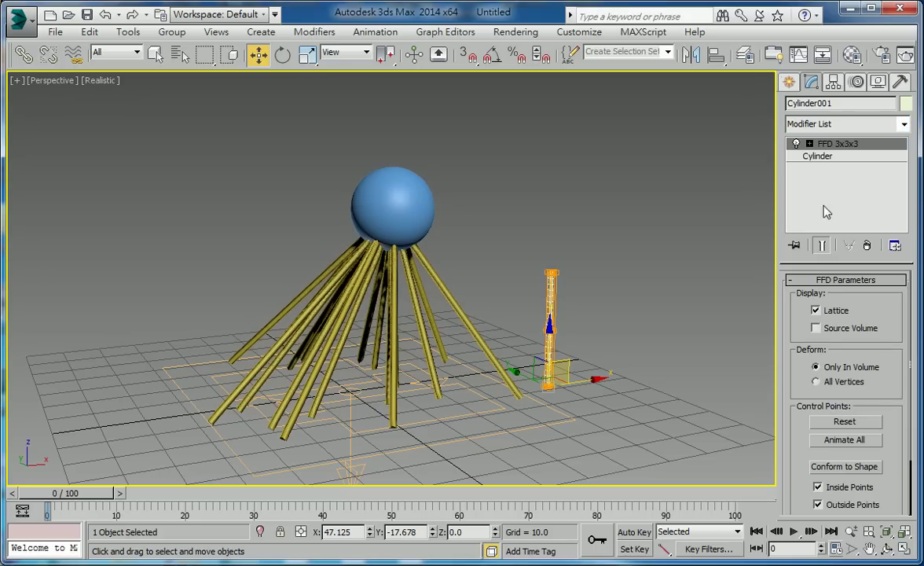
click(847, 145)
key(1)
drag(603, 316, 518, 344)
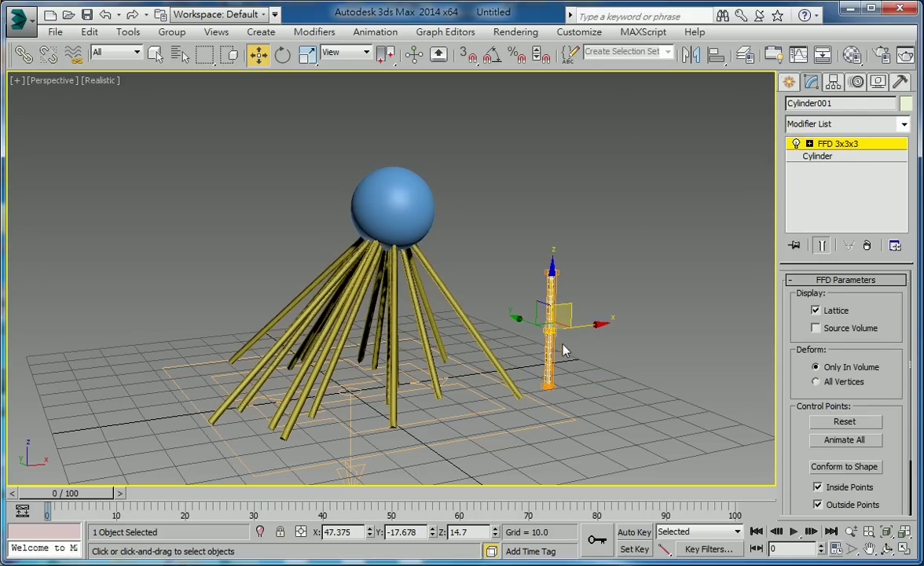
mouse_move(585, 321)
mouse_down()
mouse_move(701, 308)
mouse_move(597, 315)
mouse_move(693, 307)
mouse_up()
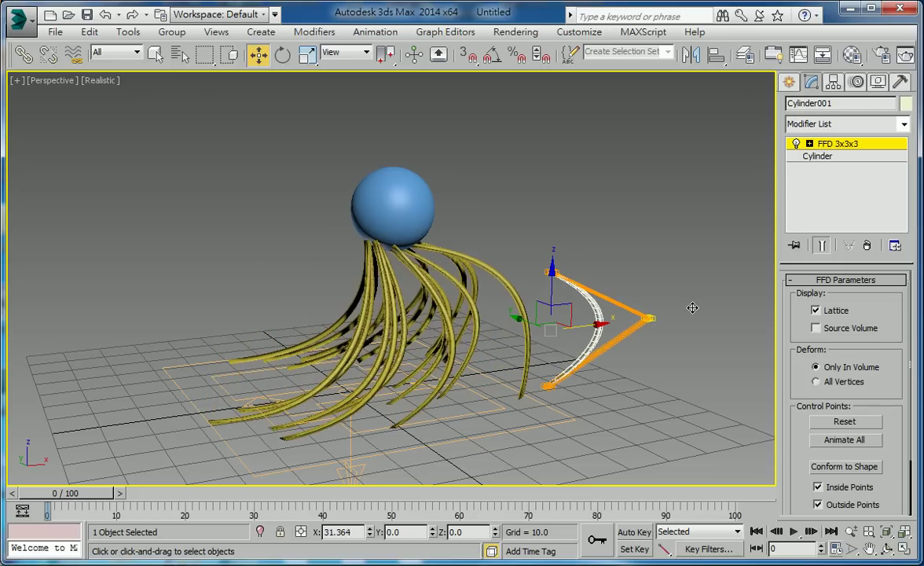
click(839, 145)
Step: Move the sphere up and to the left, then delete the FFD modifier from the cylinder
click(406, 202)
mouse_move(416, 190)
mouse_down()
mouse_move(307, 128)
mouse_move(83, 74)
mouse_move(409, 195)
mouse_move(386, 369)
mouse_move(422, 244)
mouse_move(589, 87)
mouse_move(750, 77)
mouse_move(399, 145)
mouse_move(254, 160)
mouse_up()
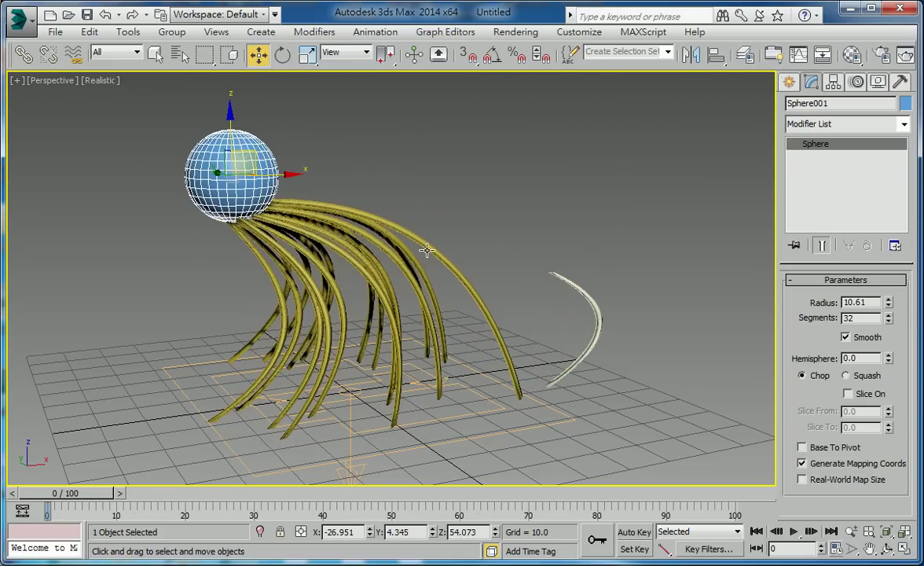
click(595, 322)
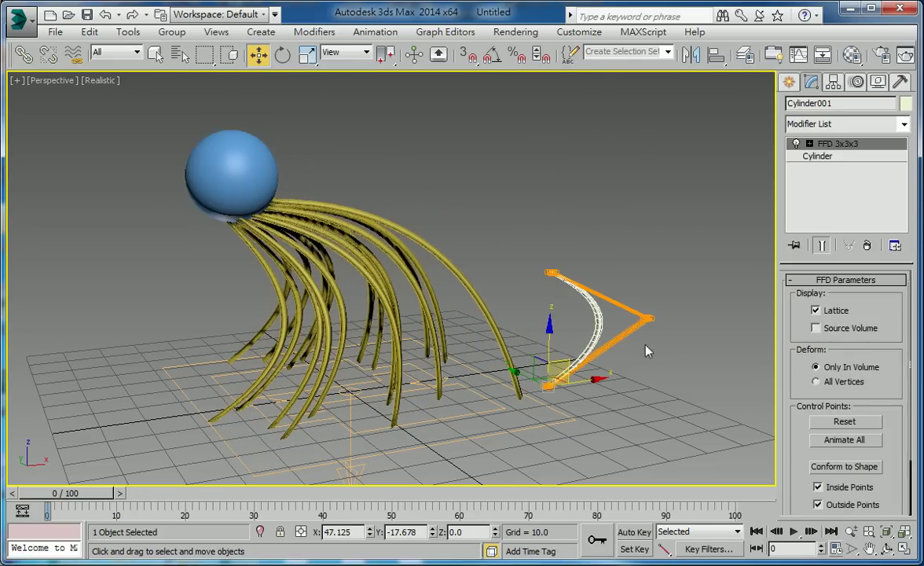
click(864, 247)
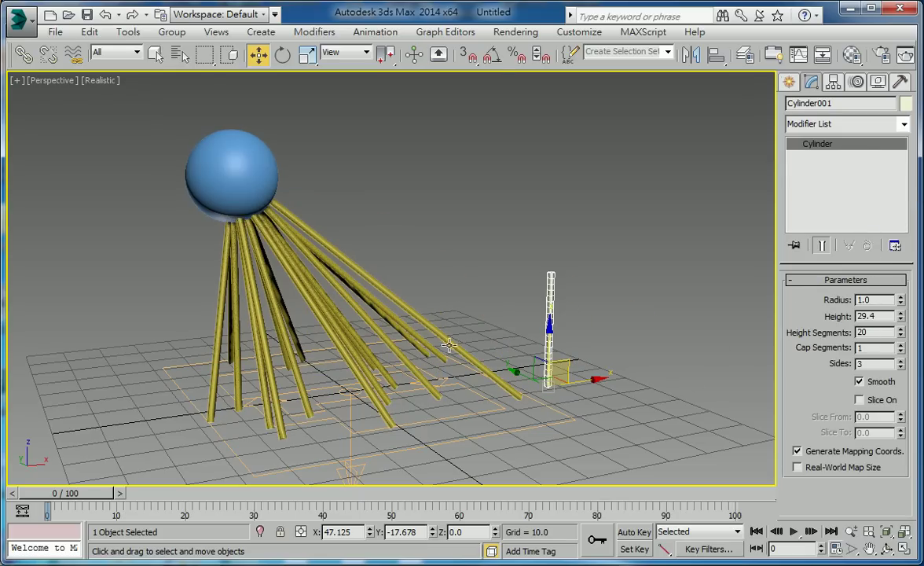
Step: Switch off PF Source 001's emission in Particle View
click(408, 312)
click(841, 320)
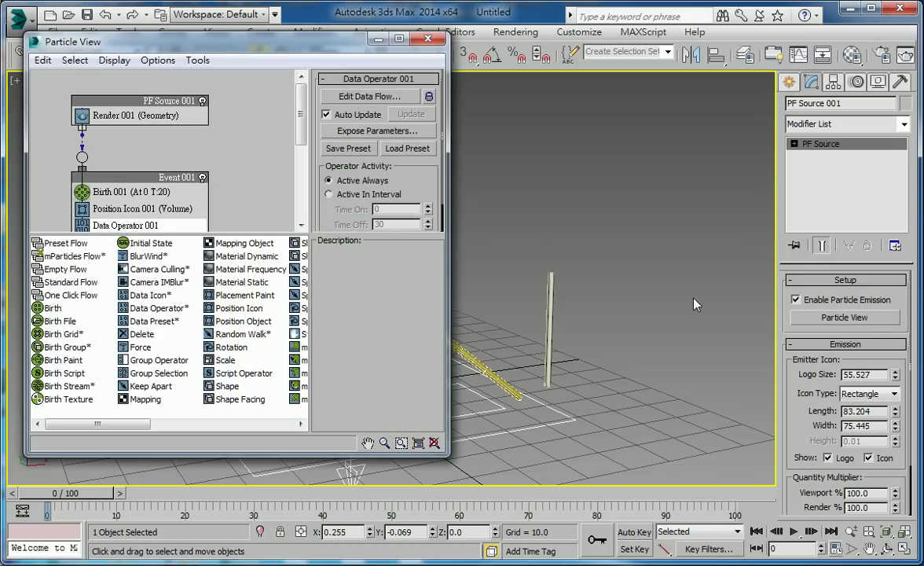
click(202, 101)
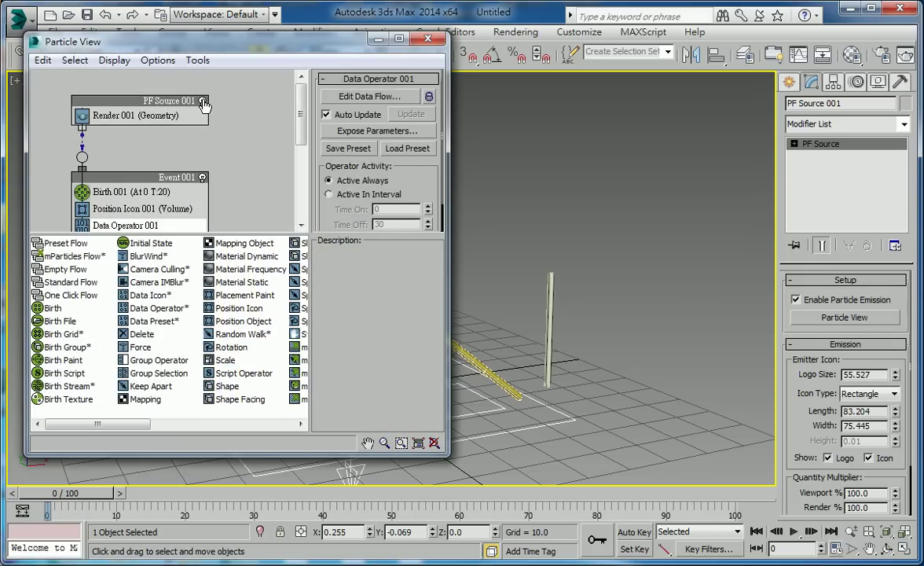
click(427, 38)
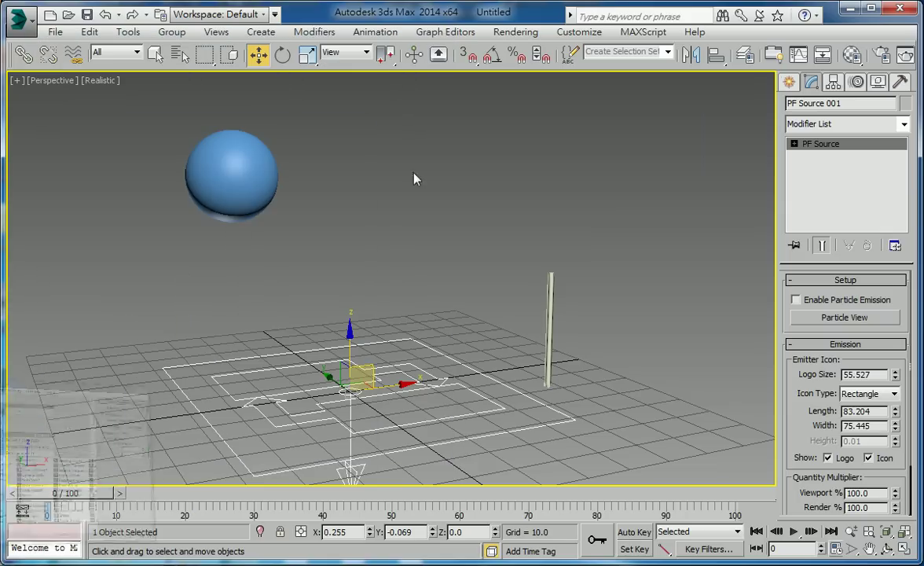
Step: Set the cylinder's radius to 0.2
click(549, 340)
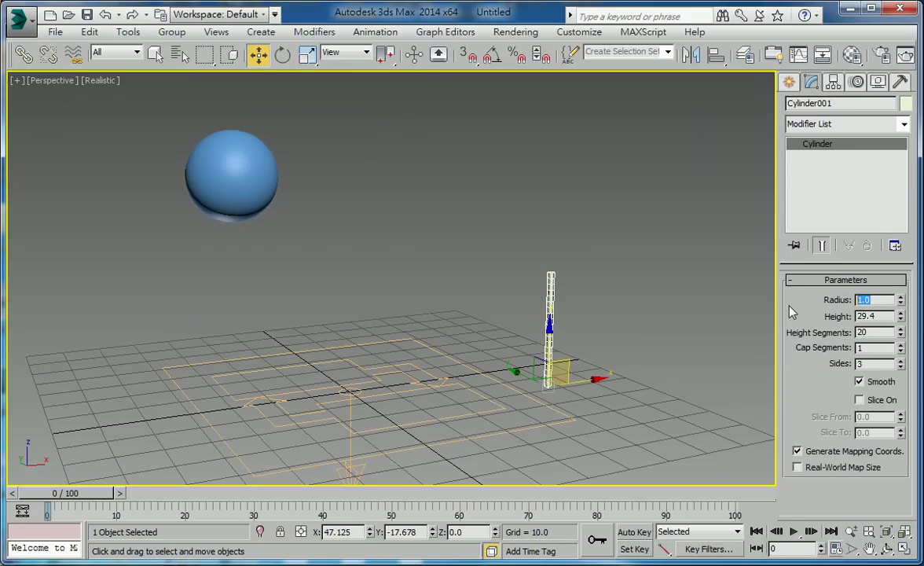
text(0.2)
key(Return)
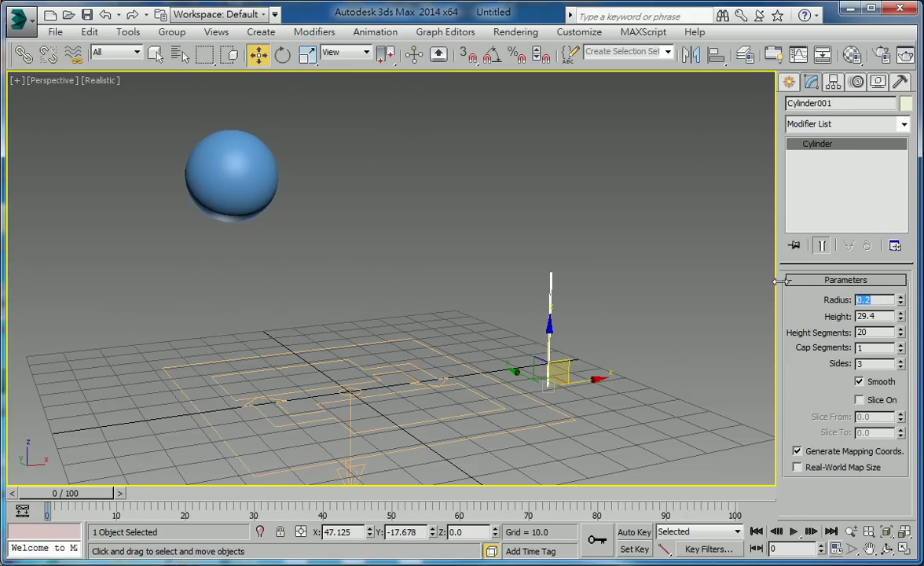
Step: Add an Edit Poly modifier to the cylinder at vertex level
click(833, 123)
scroll(865, 236, down, 2)
scroll(903, 224, down, 2)
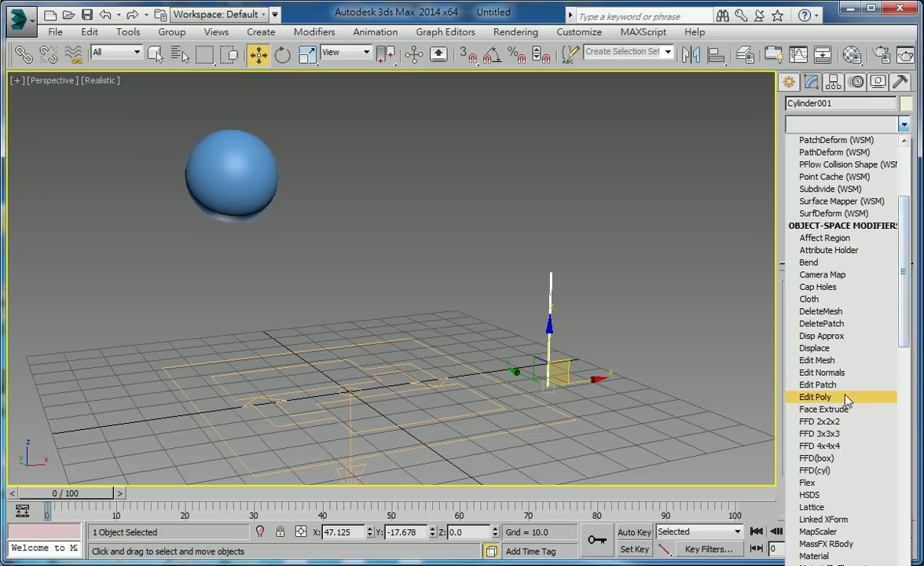
click(821, 397)
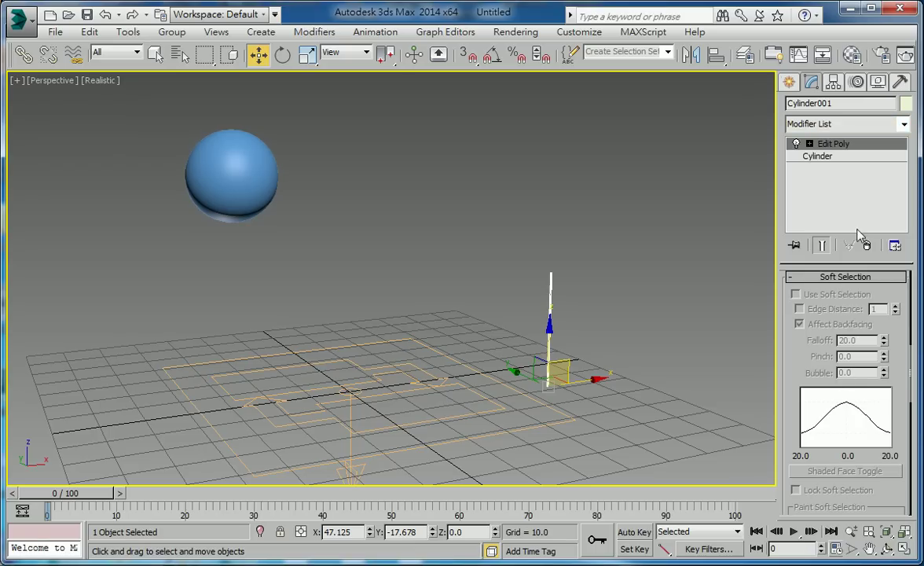
click(810, 143)
click(838, 156)
Step: Select the cylinder's middle vertices with Soft Selection on and Falloff 13.8
mouse_move(640, 337)
middle_down()
mouse_move(541, 310)
mouse_move(487, 358)
mouse_move(525, 305)
middle_up()
scroll(487, 357, up, 3)
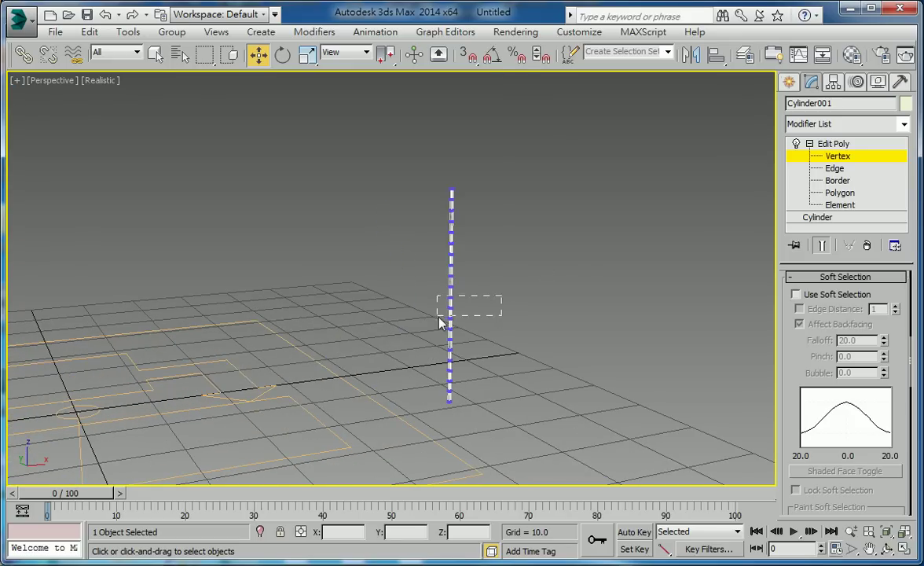
drag(441, 322, 440, 316)
alt+middle_drag(505, 344, 475, 326)
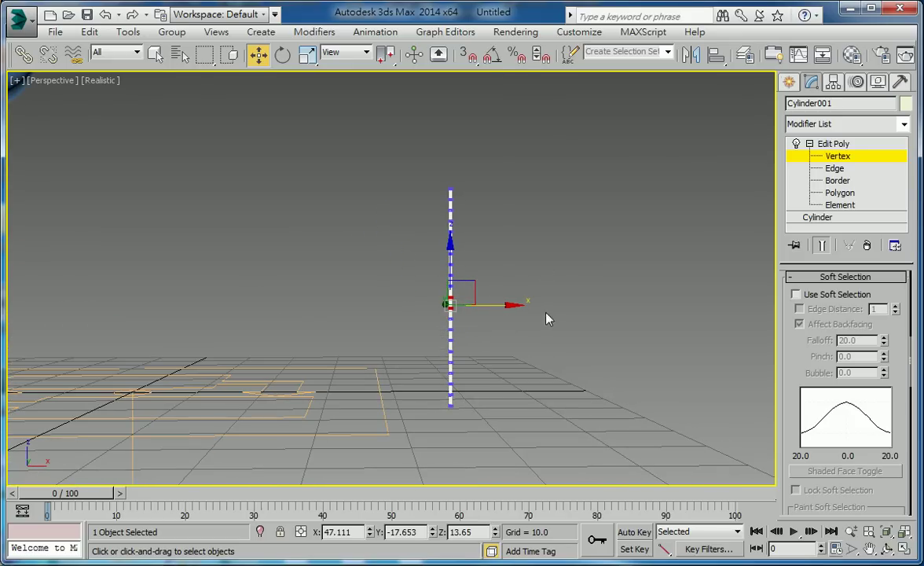
drag(467, 300, 478, 318)
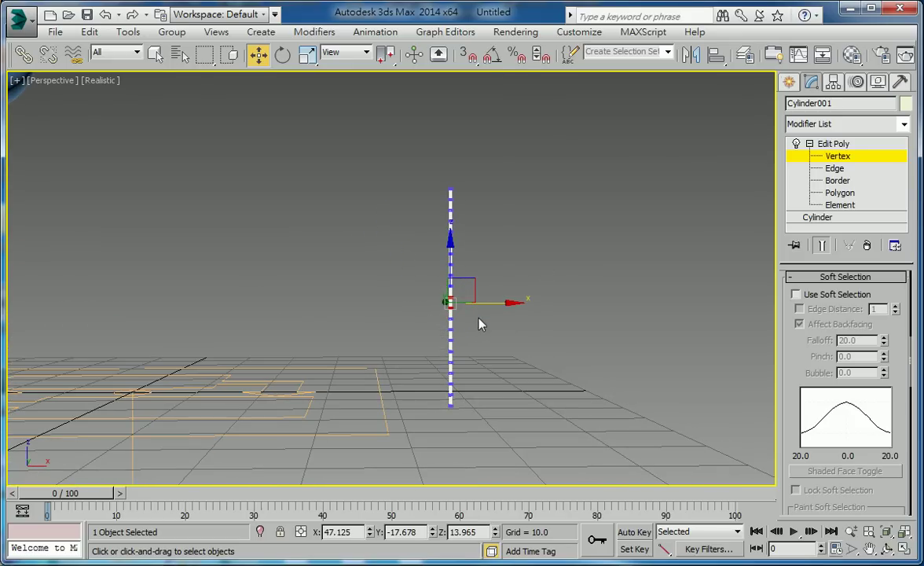
click(797, 295)
drag(886, 341, 888, 368)
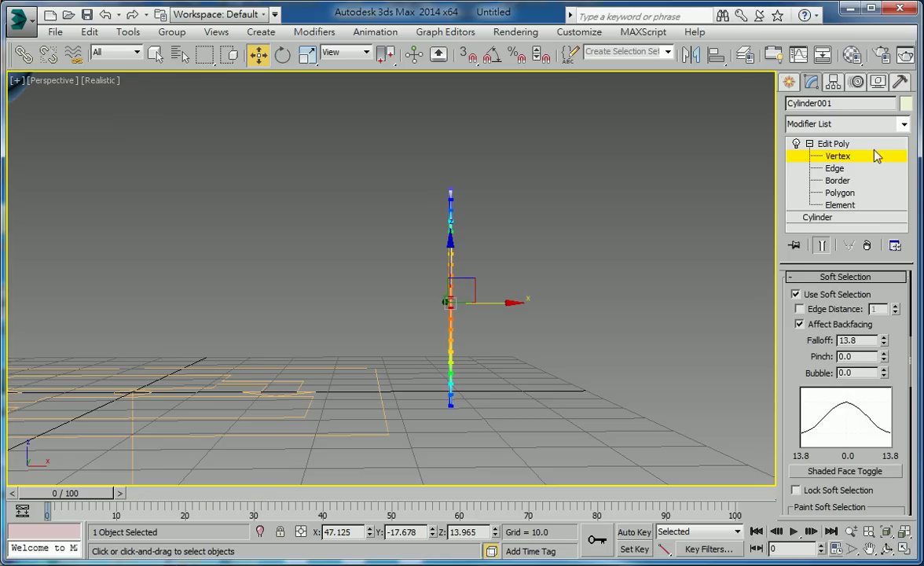
Step: Add a Noise modifier above Edit Poly on the cylinder
click(902, 124)
scroll(908, 276, down, 4)
scroll(908, 277, down, 3)
scroll(908, 277, down, 1)
scroll(908, 277, down, 1)
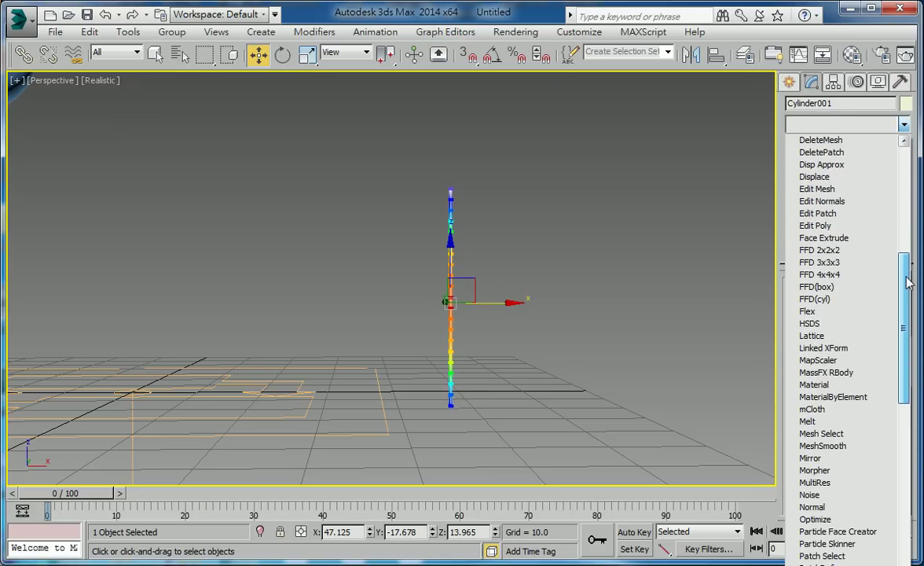
scroll(908, 282, down, 3)
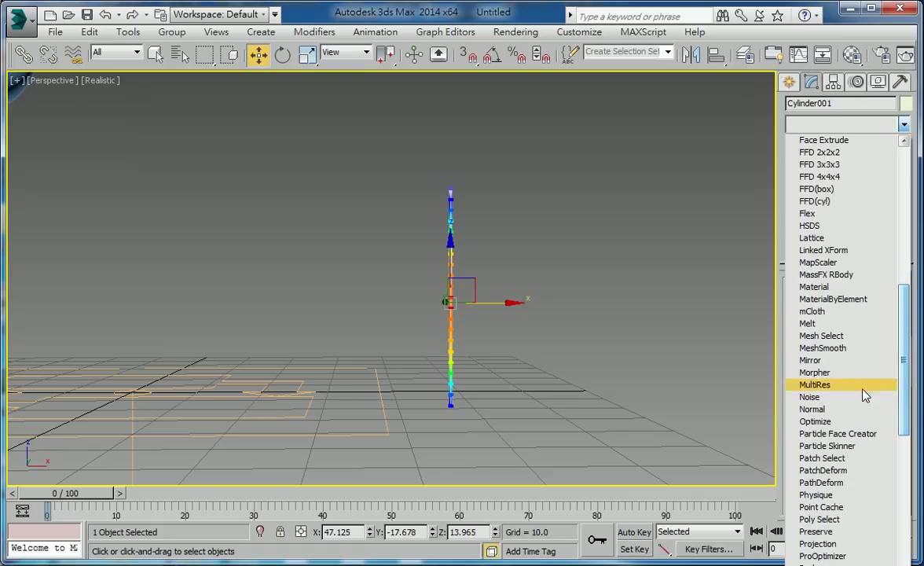
click(845, 397)
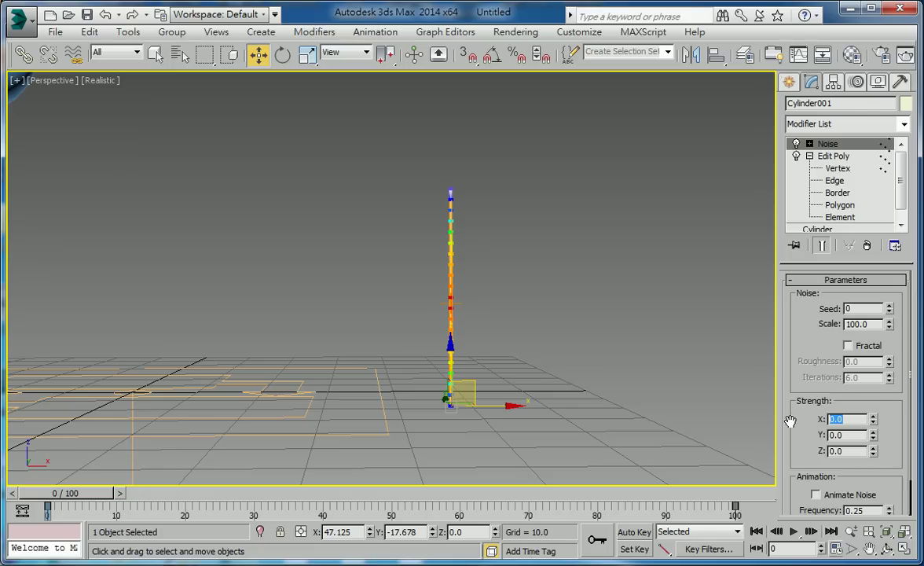
Step: Set noise Strength X and Y to 10 and Scale 5.0, then raise the Noise center
key(Tab)
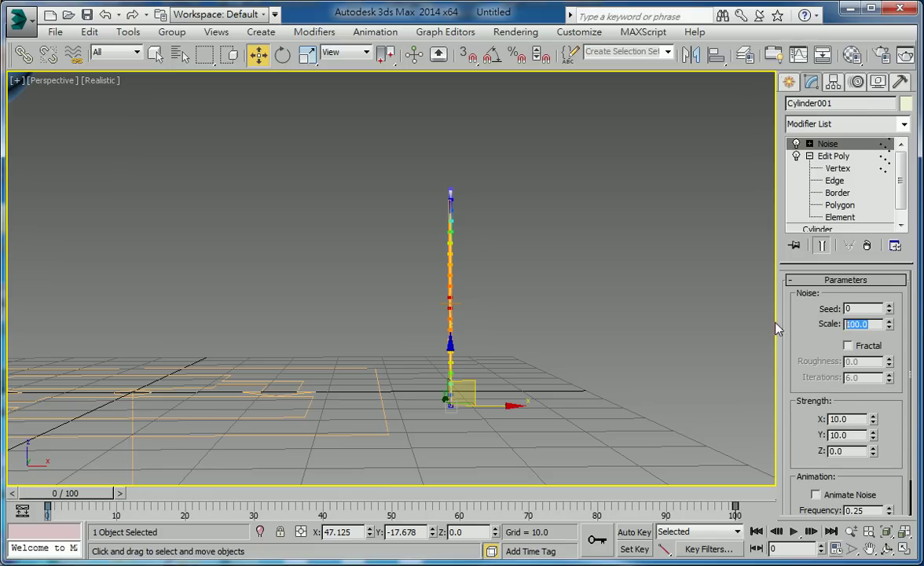
text(5)
key(Return)
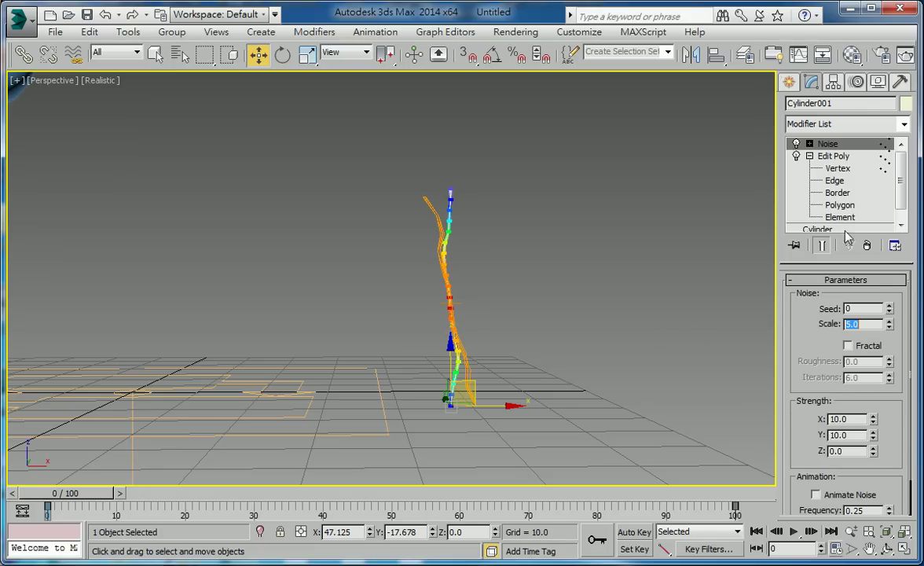
click(844, 147)
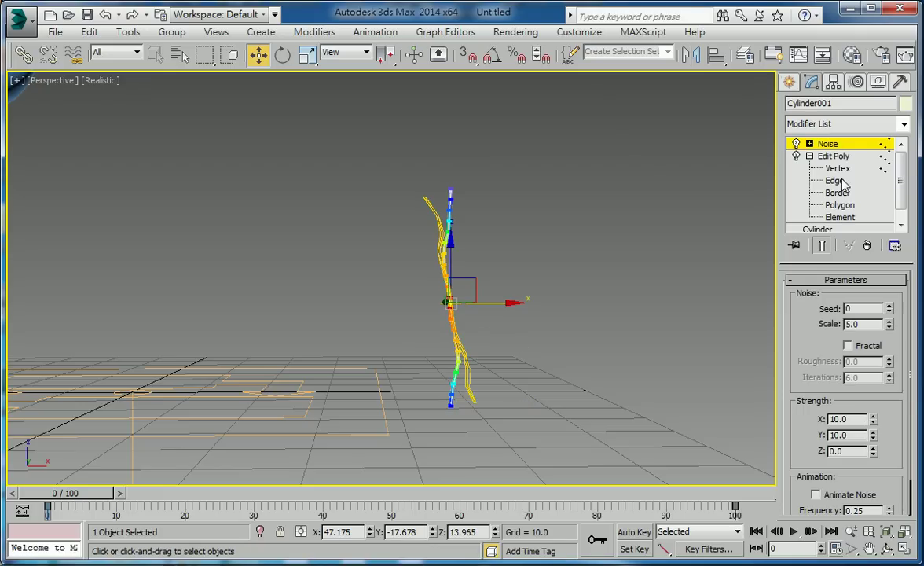
mouse_move(447, 263)
mouse_down()
mouse_move(500, 176)
mouse_move(516, 413)
mouse_move(546, 84)
mouse_move(546, 196)
mouse_up()
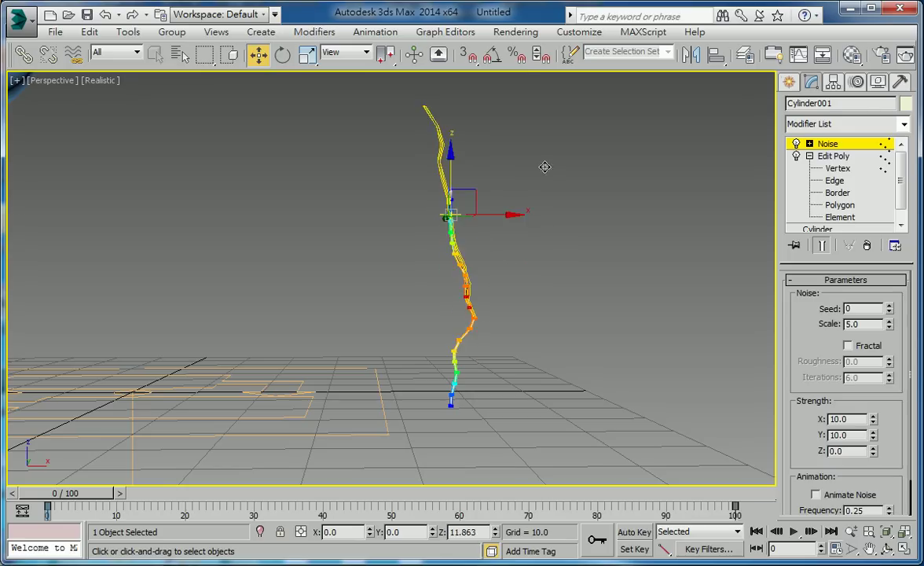
Step: With Auto Key on, keyframe the Noise center moved far up at frame 100
click(634, 532)
drag(83, 493, 715, 493)
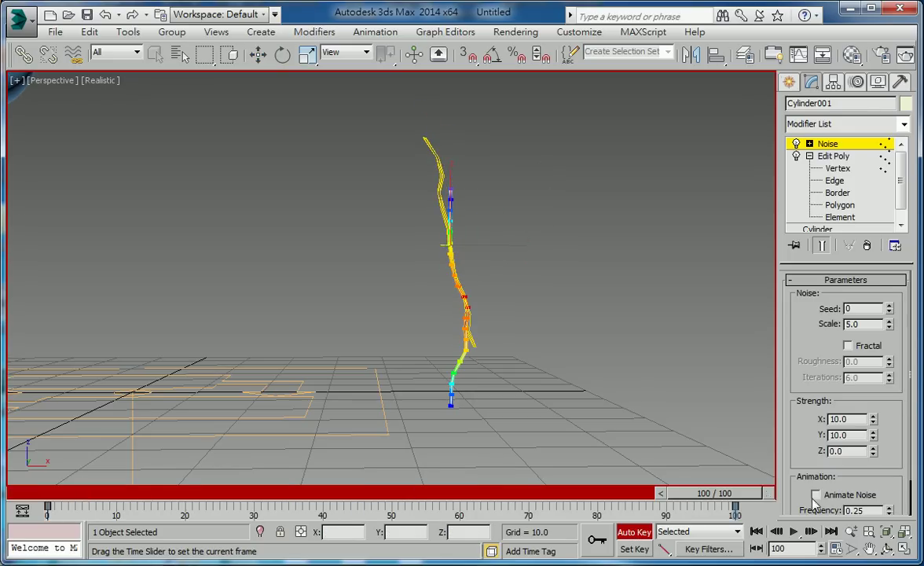
drag(439, 194, 440, 74)
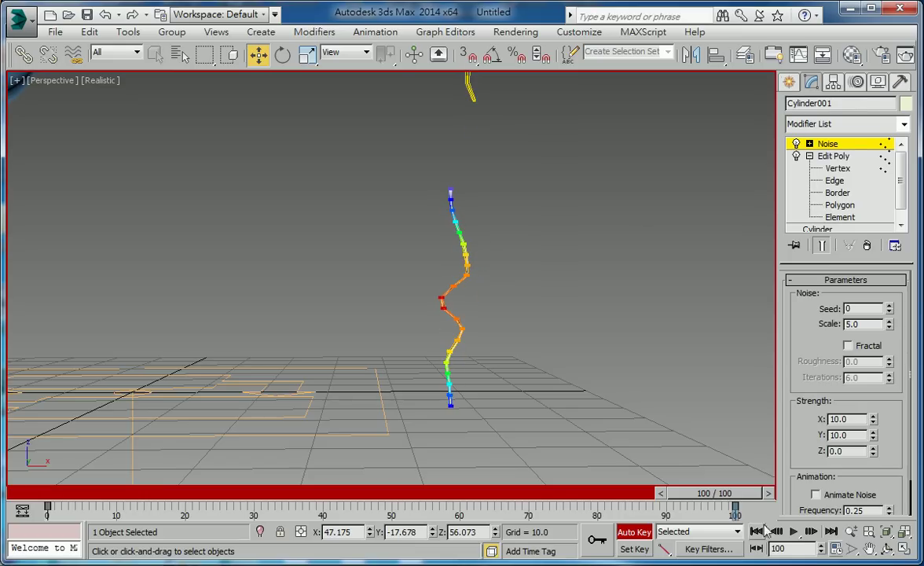
click(633, 535)
Step: Enable Animate Noise and play back the 100-frame wavy cylinder animation
mouse_move(704, 500)
mouse_down()
mouse_move(627, 532)
mouse_move(707, 511)
mouse_move(55, 504)
mouse_move(533, 520)
mouse_move(735, 511)
mouse_up()
click(816, 494)
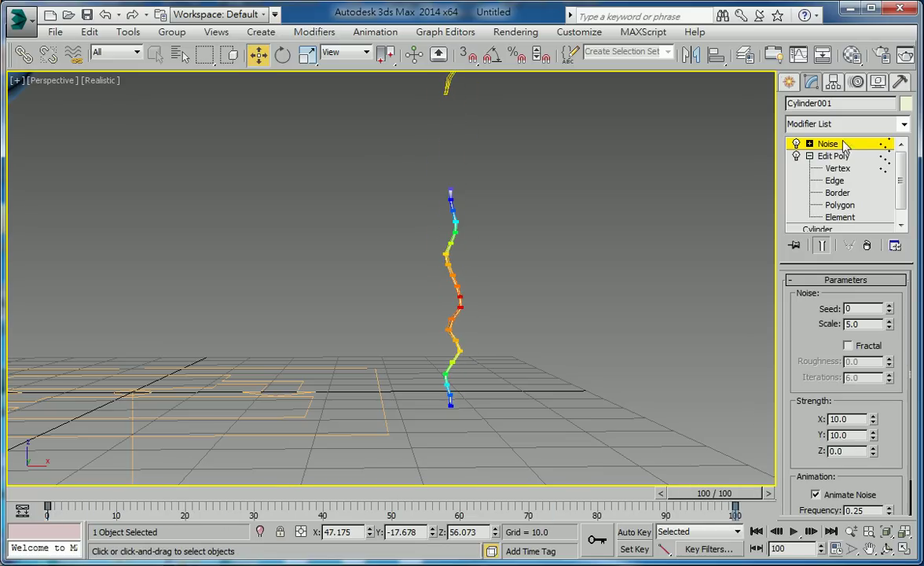
click(789, 86)
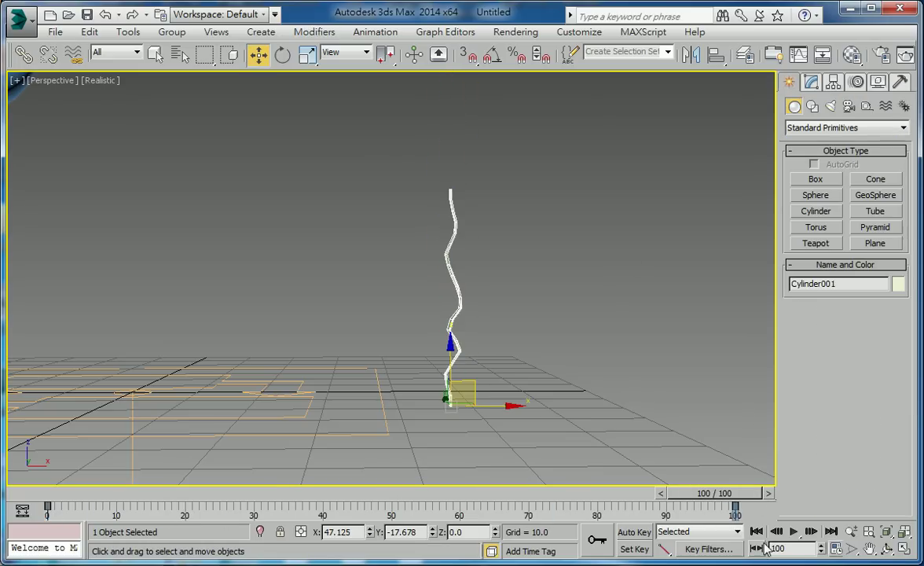
click(794, 532)
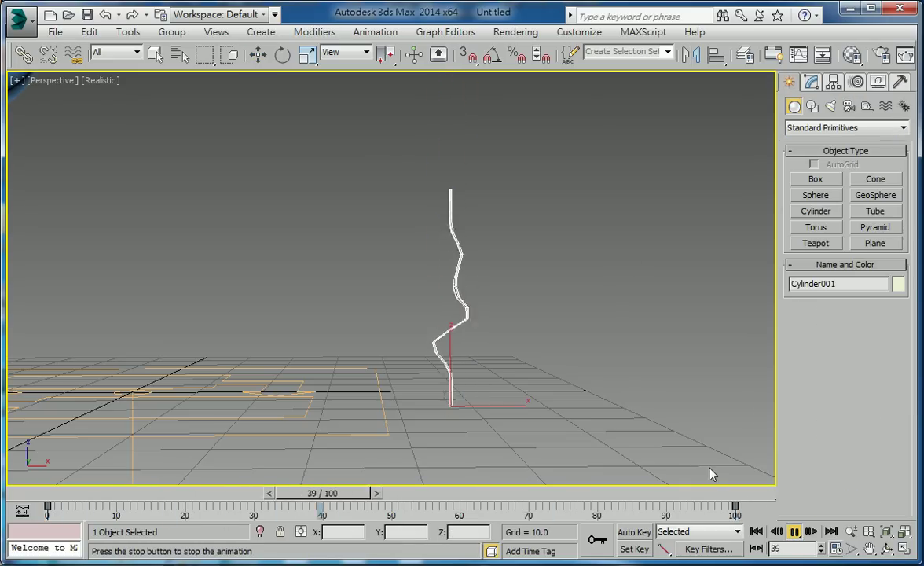
Step: Enable Particle Emission on PF Source 001 and replay from frame 0 to preview the strands
click(795, 533)
key(w)
mouse_move(388, 408)
middle_down()
mouse_move(449, 396)
mouse_move(414, 397)
middle_up()
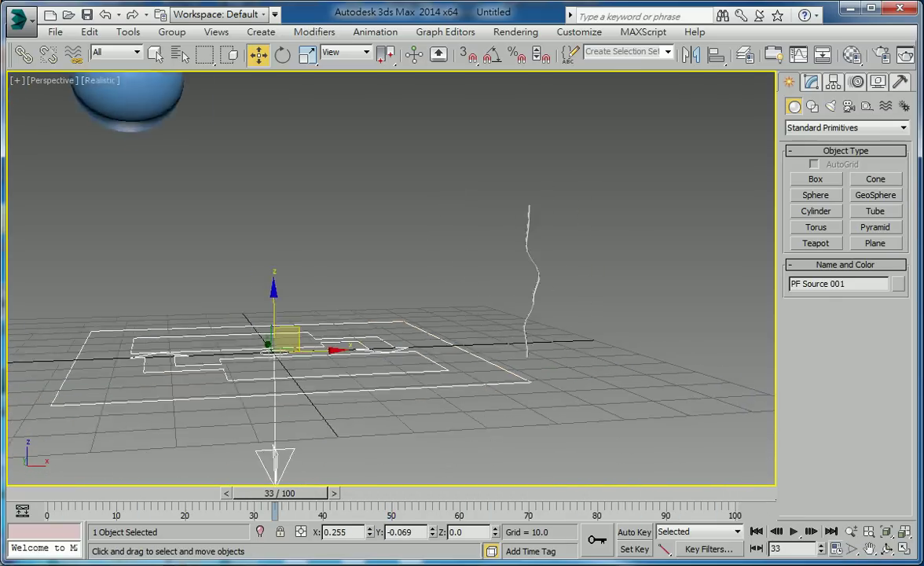
click(813, 83)
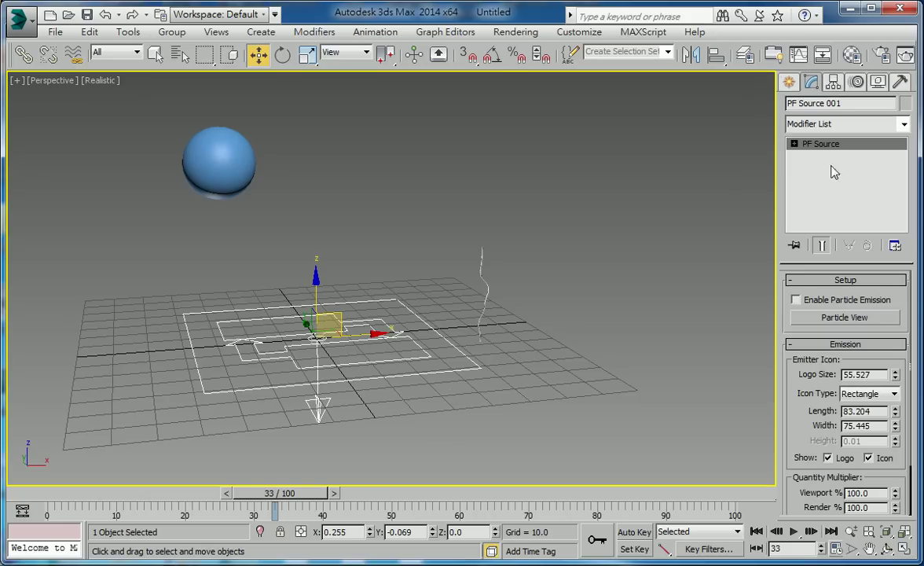
click(795, 300)
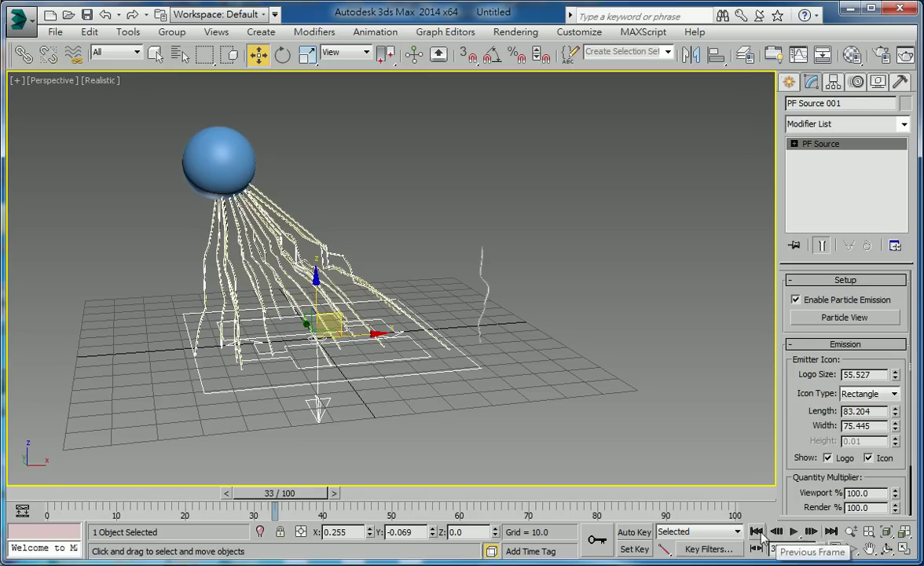
click(756, 531)
click(795, 532)
alt+middle_drag(506, 438, 489, 425)
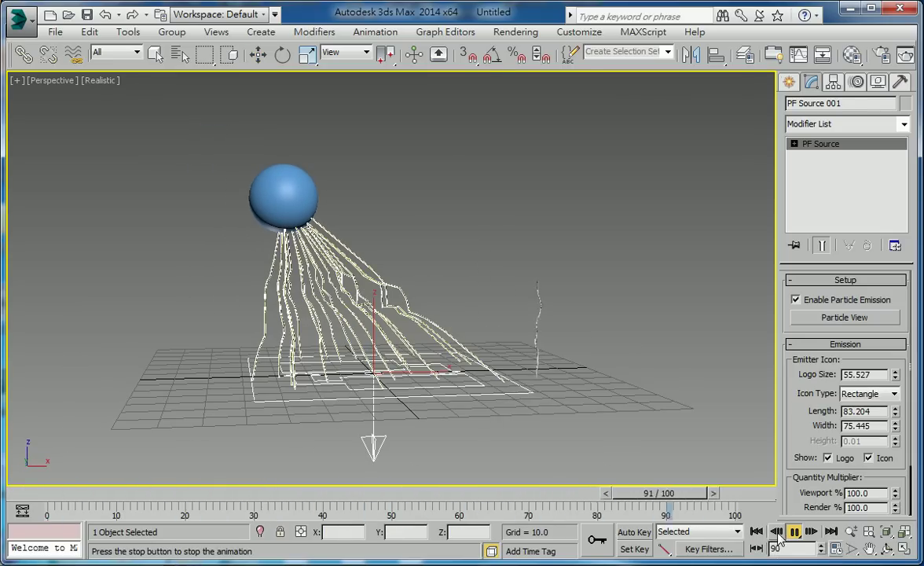
key(w)
key(Home)
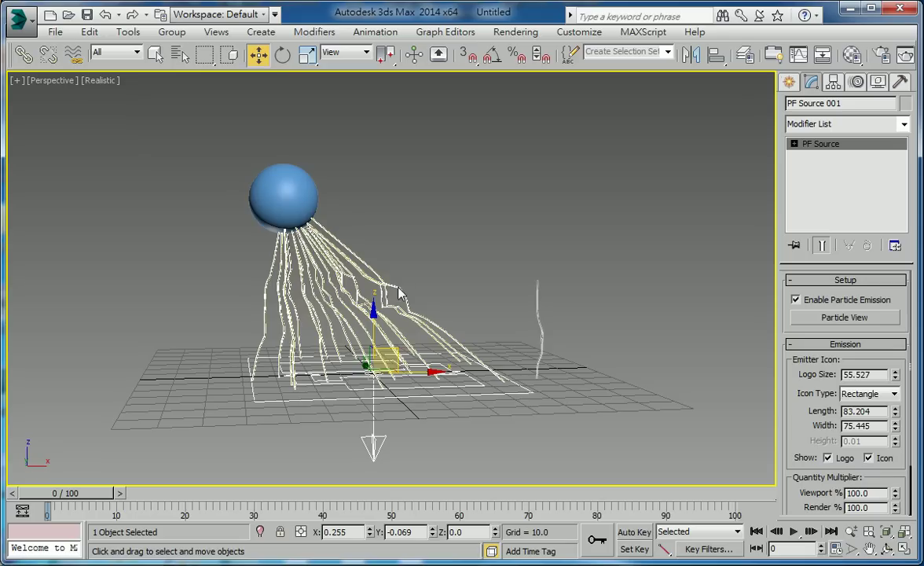
Step: Inspect Data Operator 001's Shape Control node in Particle View, then move Particle View aside
click(845, 318)
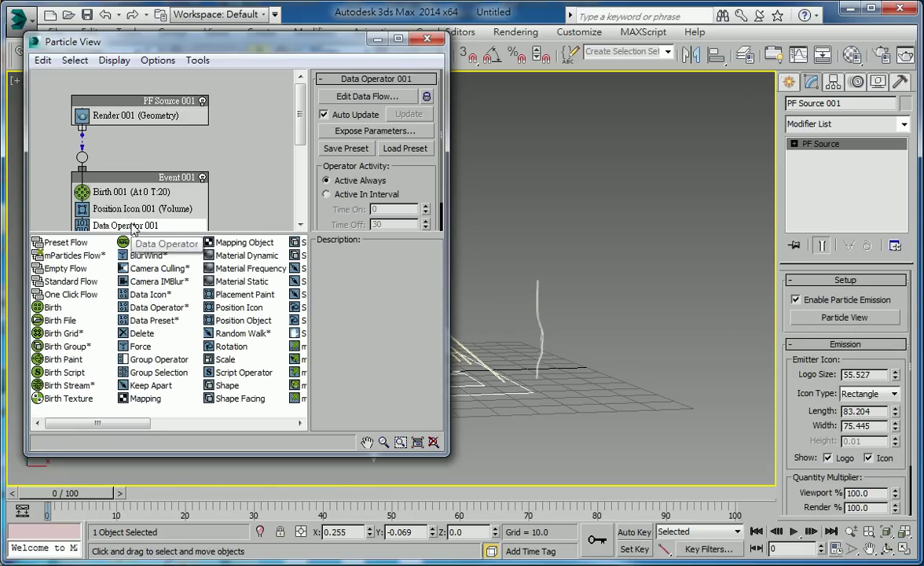
click(367, 96)
middle_drag(230, 233, 137, 207)
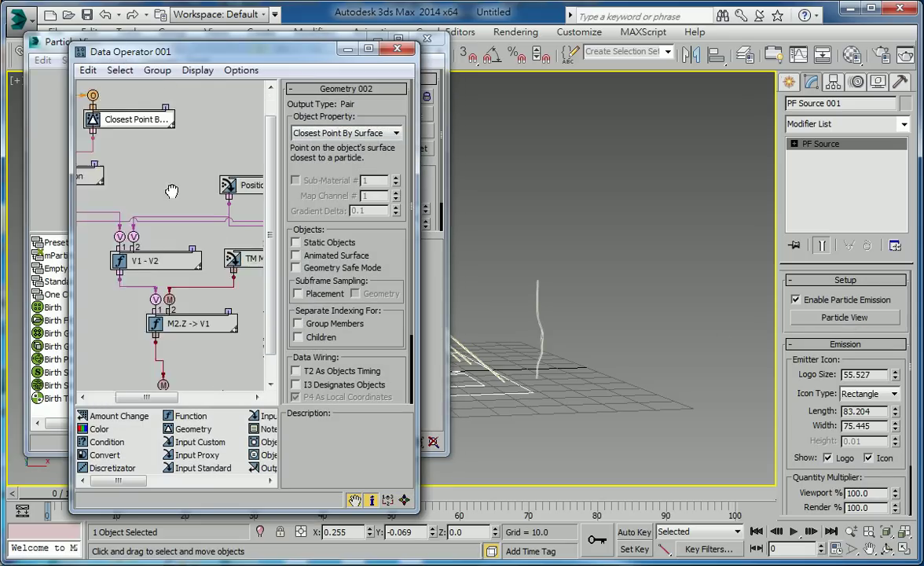
middle_drag(222, 294, 71, 248)
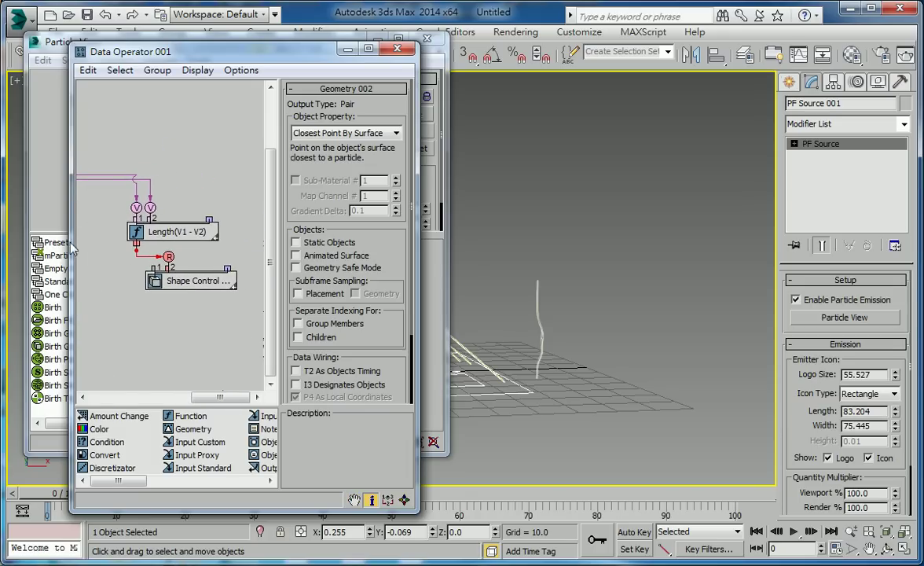
click(190, 281)
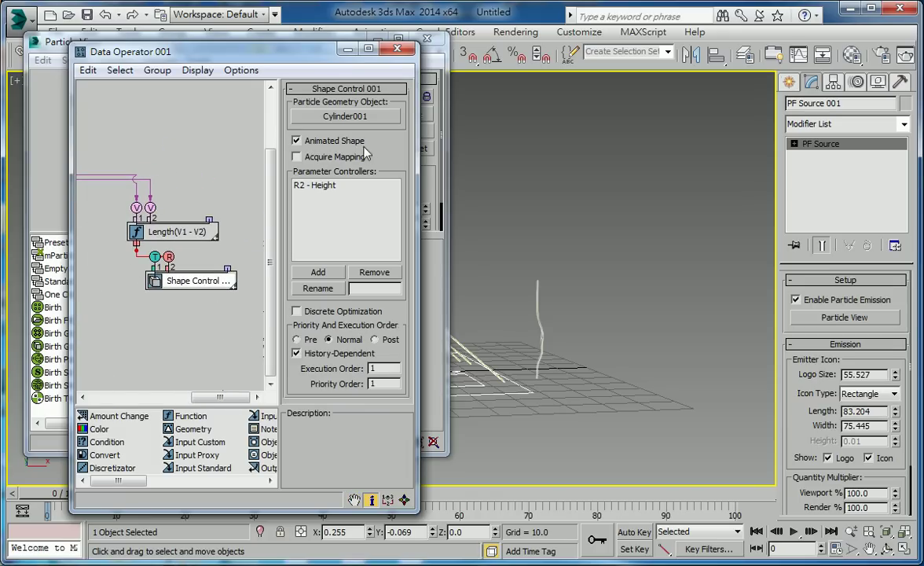
click(397, 48)
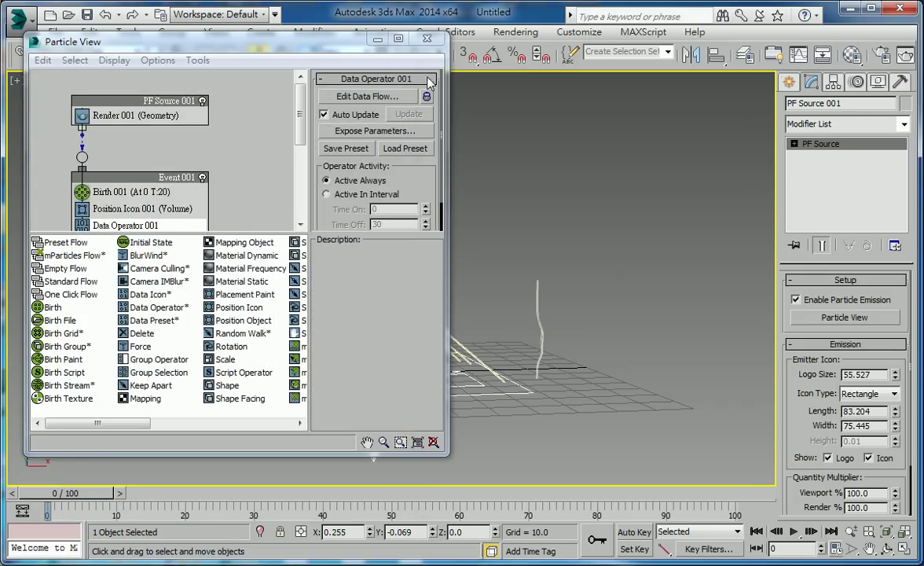
drag(347, 47, 240, 110)
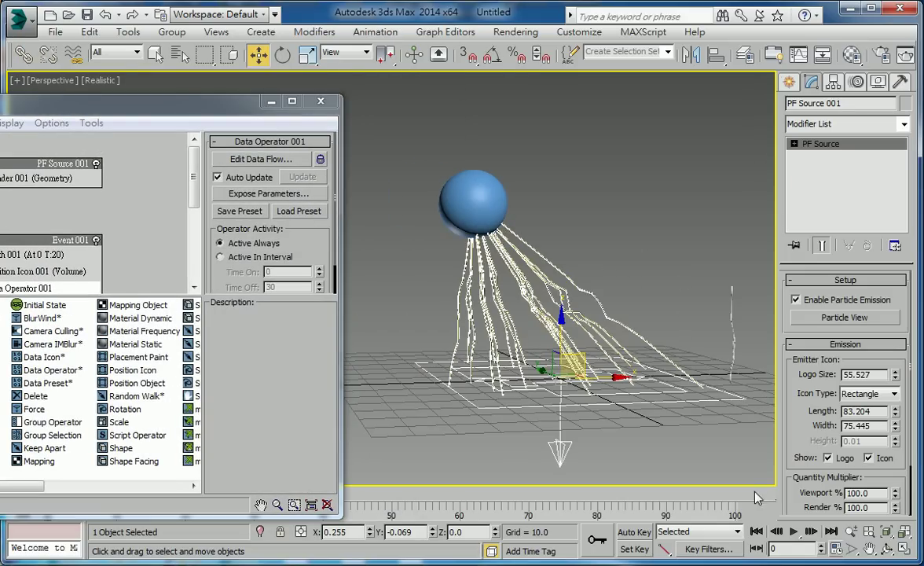
Step: Preview the animation, then bring Particle View back and show Event 001
click(794, 533)
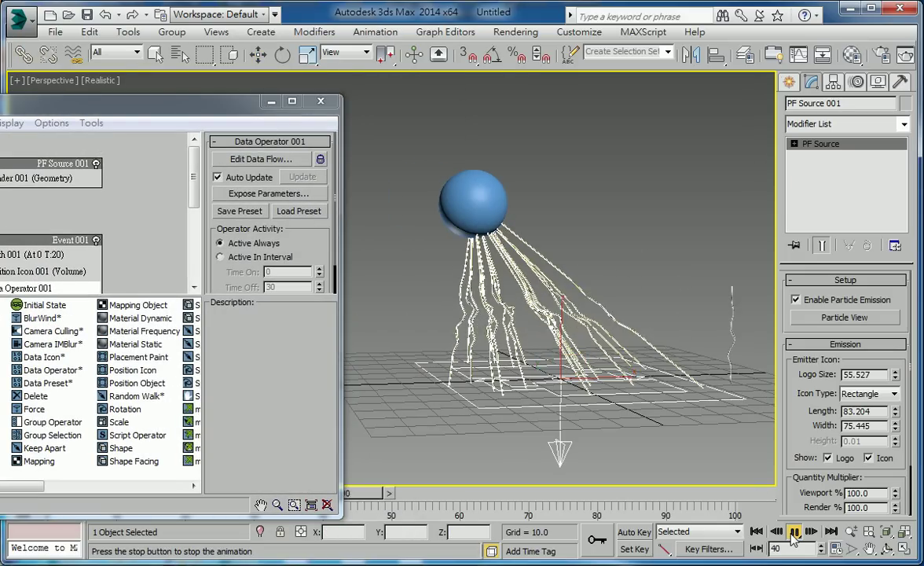
click(787, 533)
mouse_move(84, 101)
mouse_down()
mouse_move(272, 42)
mouse_move(241, 40)
mouse_up()
middle_drag(270, 144, 270, 93)
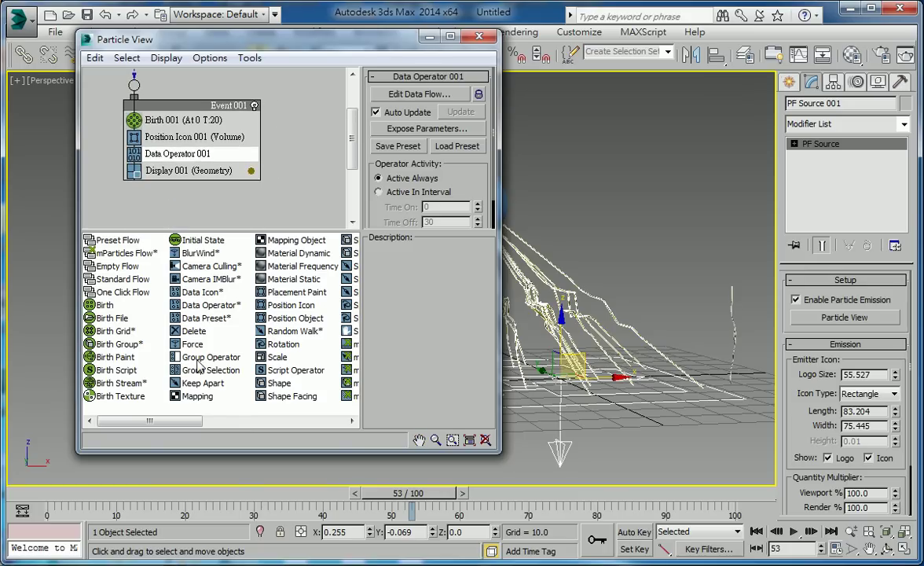
Step: Add a Delete operator to Event 001 By Particle Age, Life Span 5, Variation 5, and preview
drag(191, 331, 189, 164)
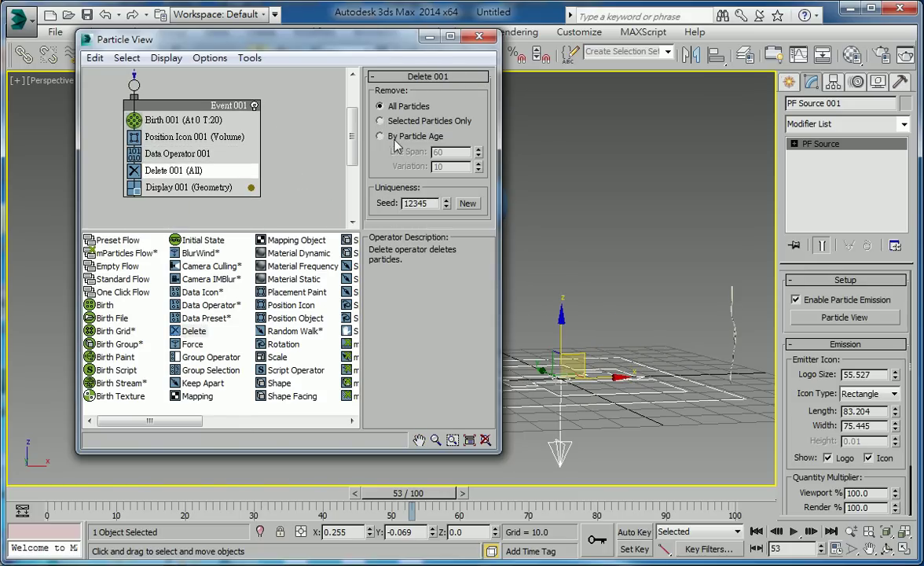
click(395, 141)
double_click(436, 152)
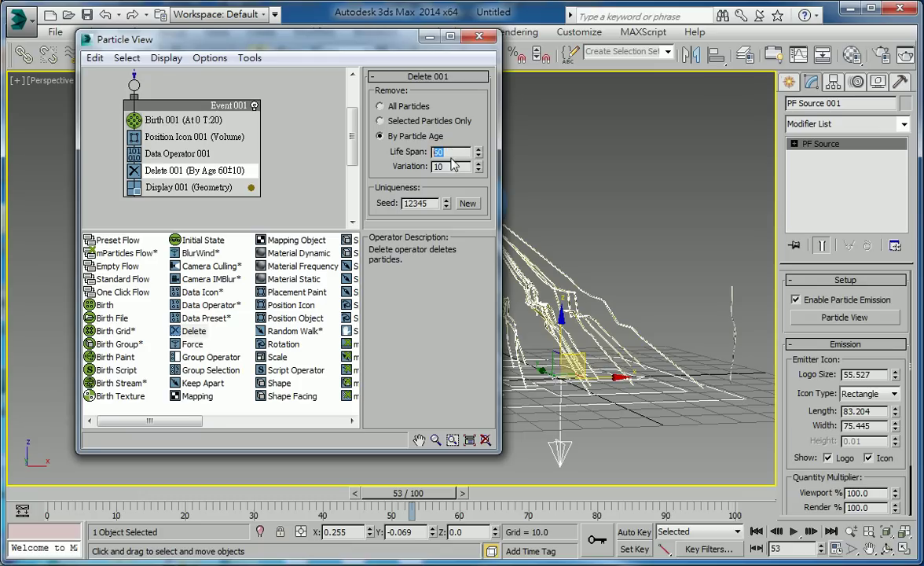
text(5)
click(446, 167)
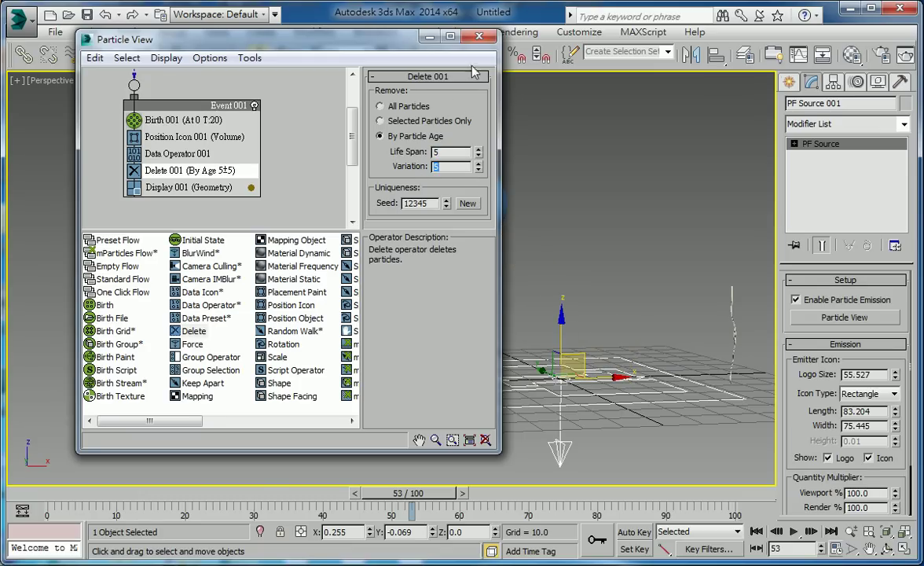
click(479, 36)
click(792, 532)
click(792, 532)
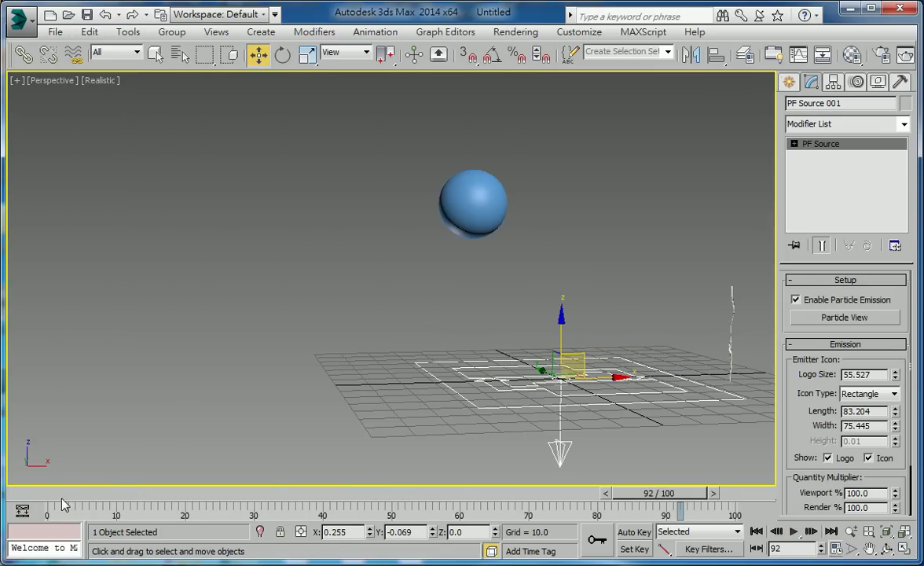
Step: Set Birth 001 to emit 50 particles from frame 0 to Emit Stop 100
drag(658, 493, 67, 493)
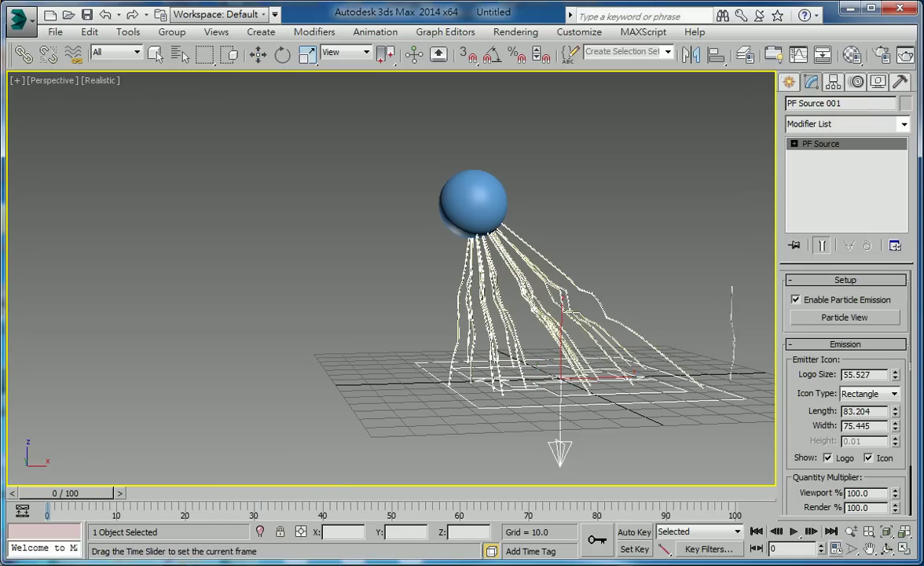
key(w)
click(845, 317)
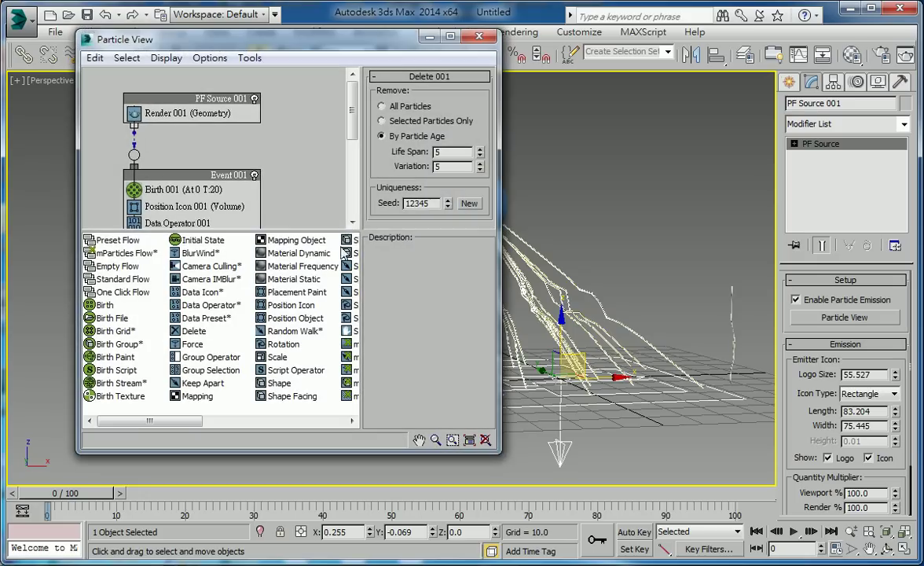
middle_drag(285, 195, 294, 103)
click(189, 161)
click(198, 146)
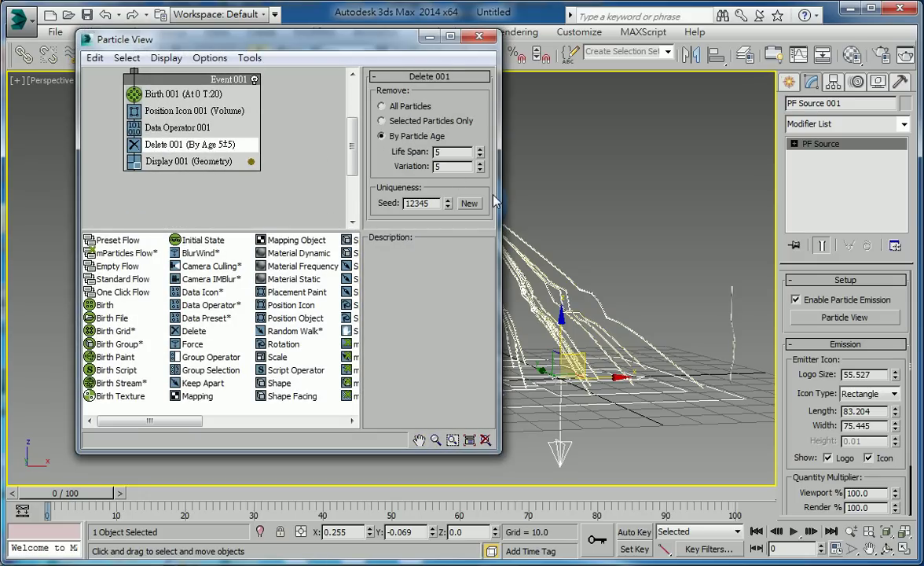
click(193, 95)
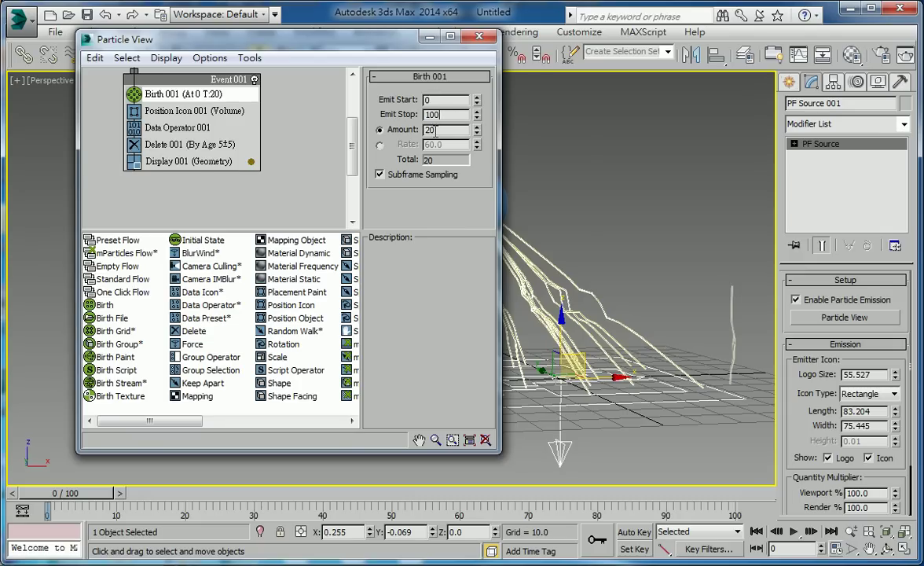
key(Tab)
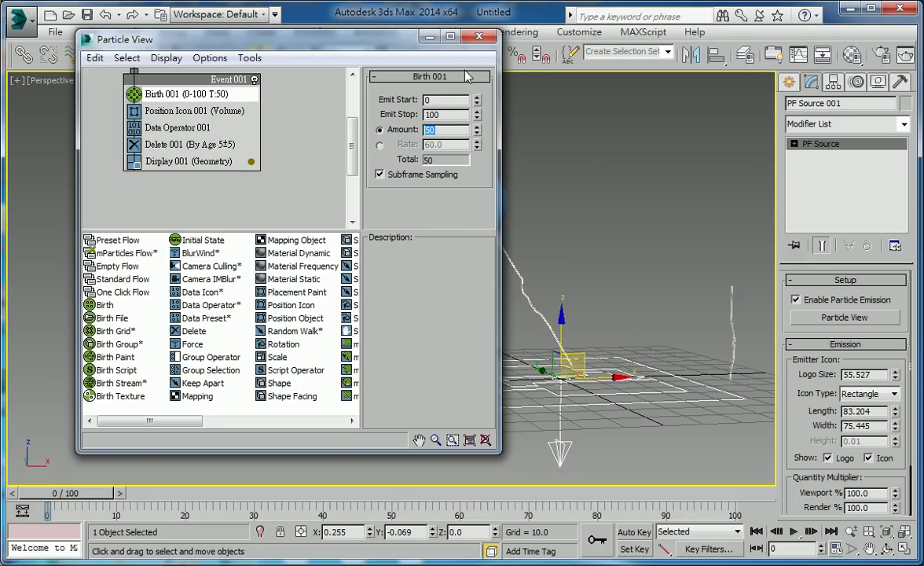
click(478, 36)
Step: Play the animation and view the emitter and sphere up close with Edged Faces shading
click(796, 532)
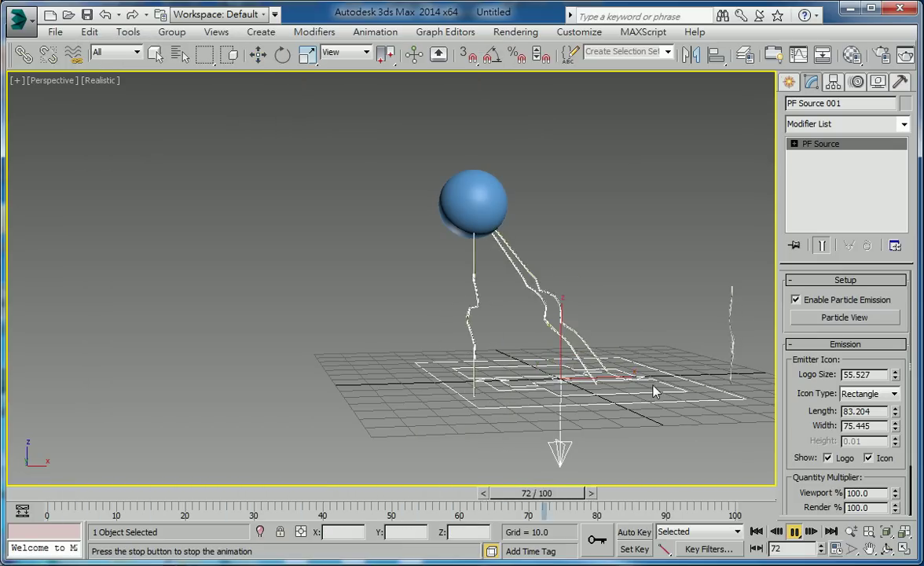
middle_drag(657, 386, 482, 361)
scroll(482, 361, up, 3)
key(F4)
alt+middle_drag(532, 380, 682, 465)
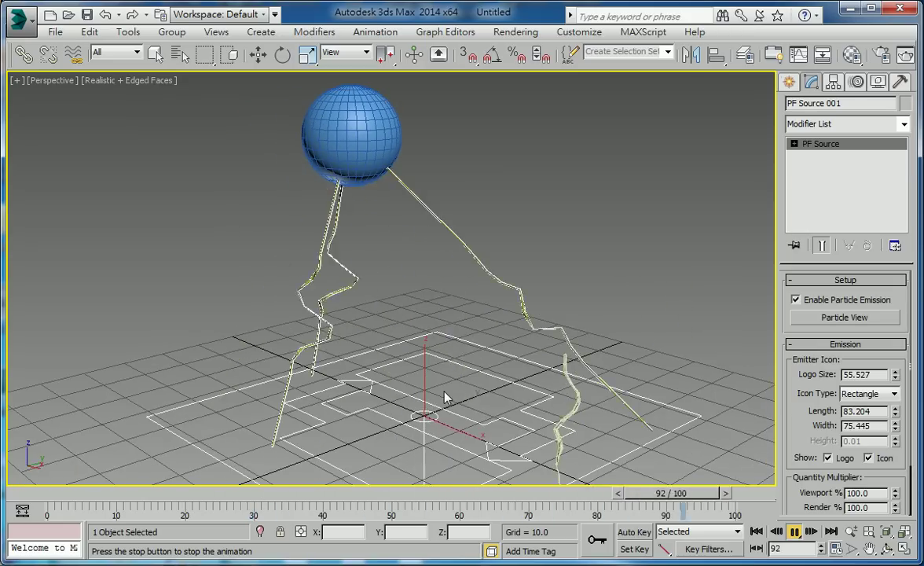